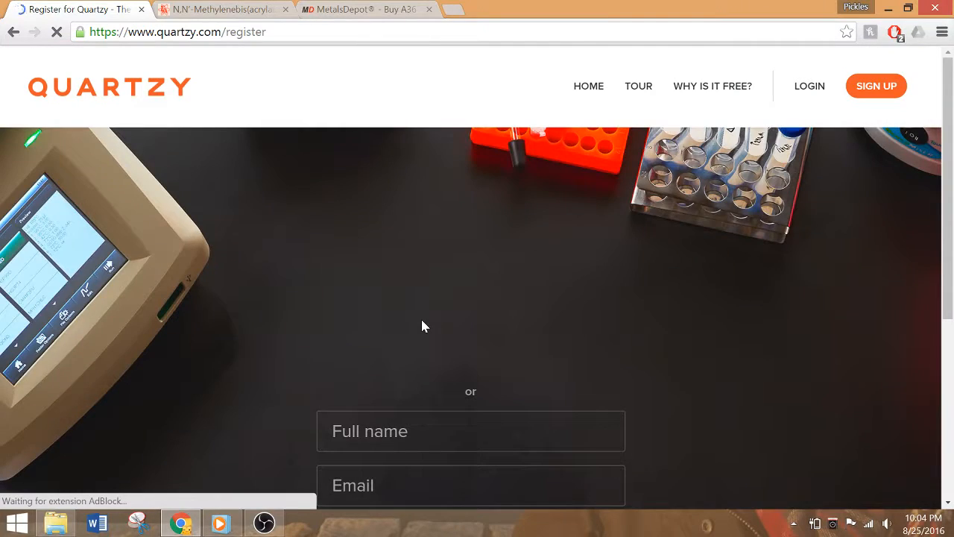
Fill in the full name on the Quartzy registration form using the saved first-and-last-name suggestion
scroll(422, 324, "down", 1)
scroll(422, 323, "down", 1)
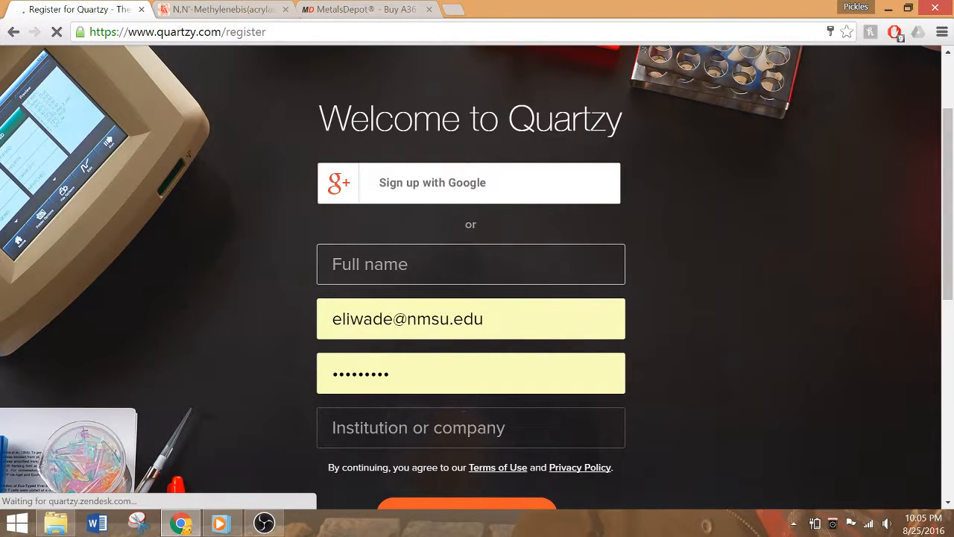
type("E")
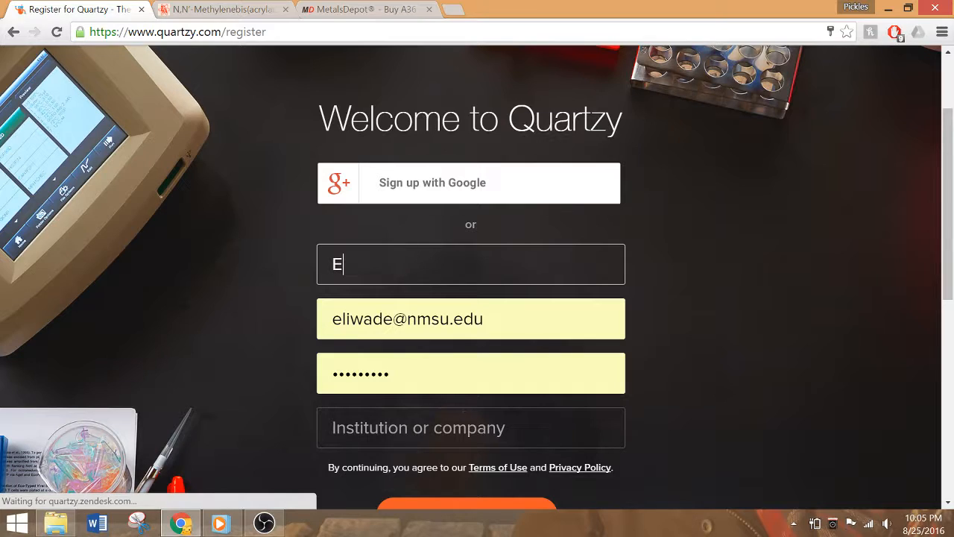
type("lijah")
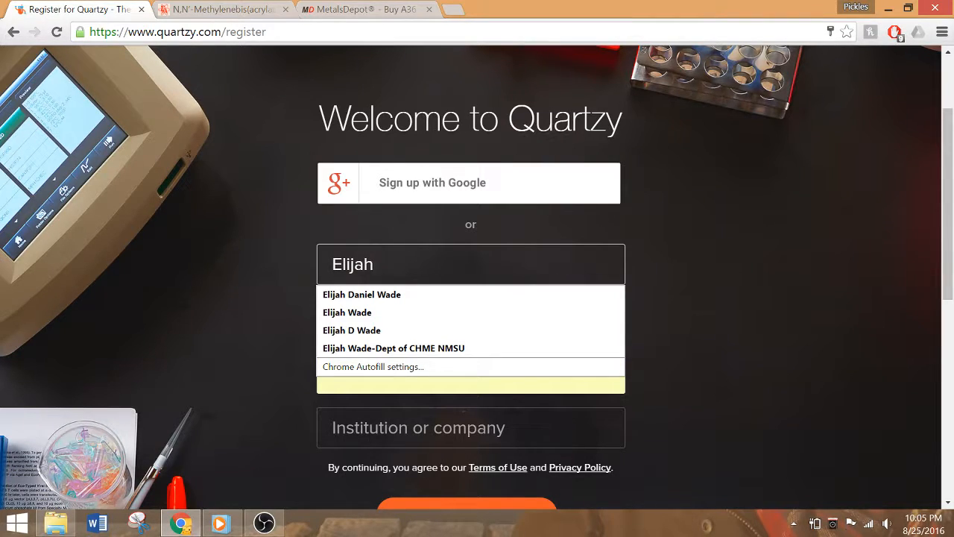
key("Down")
key("Down")
key("Return")
Choose New Mexico State University (NM) as the institution and submit the registration for a free account
left_click(418, 428)
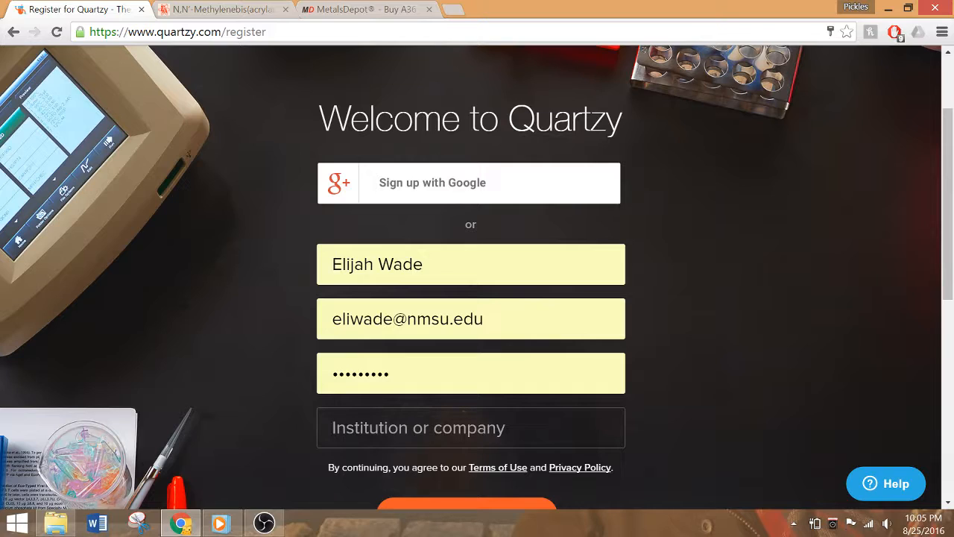
type("N")
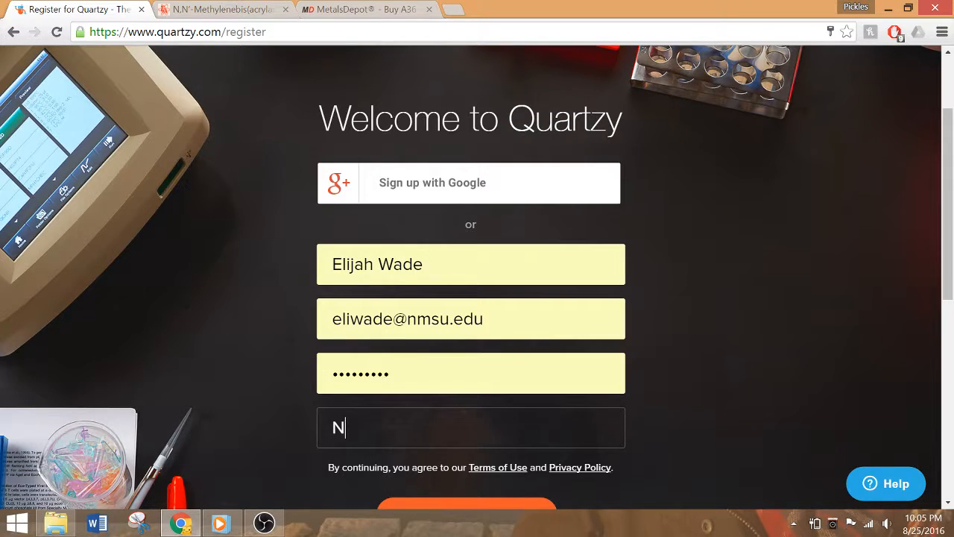
type("ew MExi")
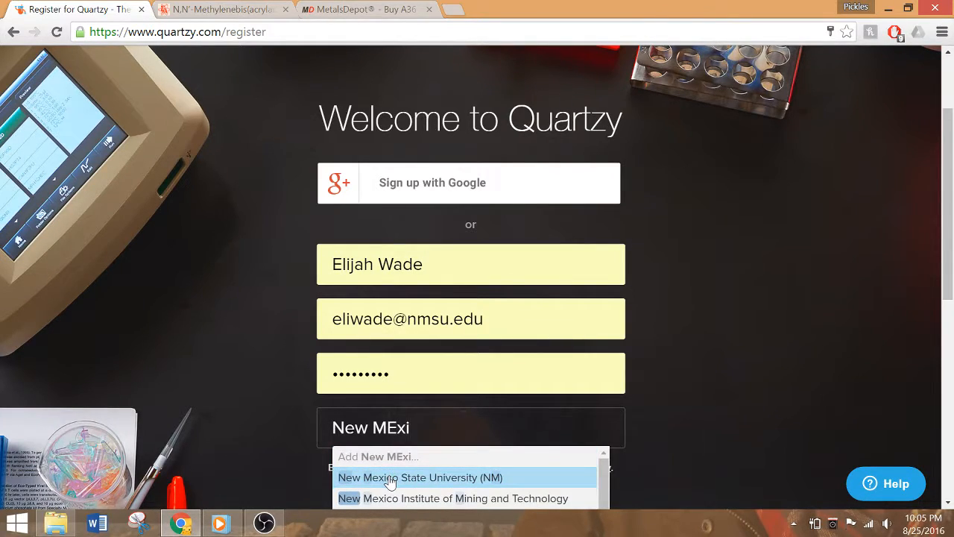
left_click(390, 477)
scroll(689, 401, "down", 3)
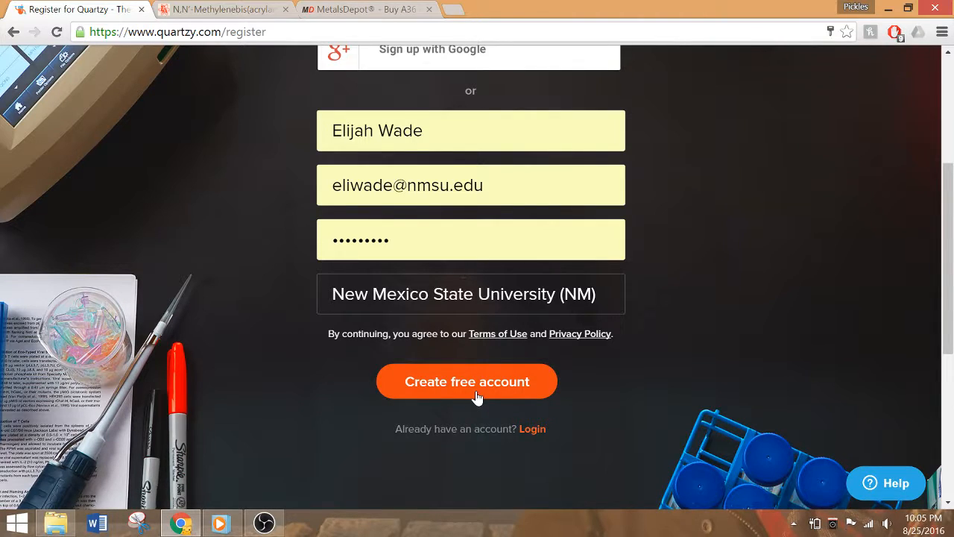
left_click(465, 375)
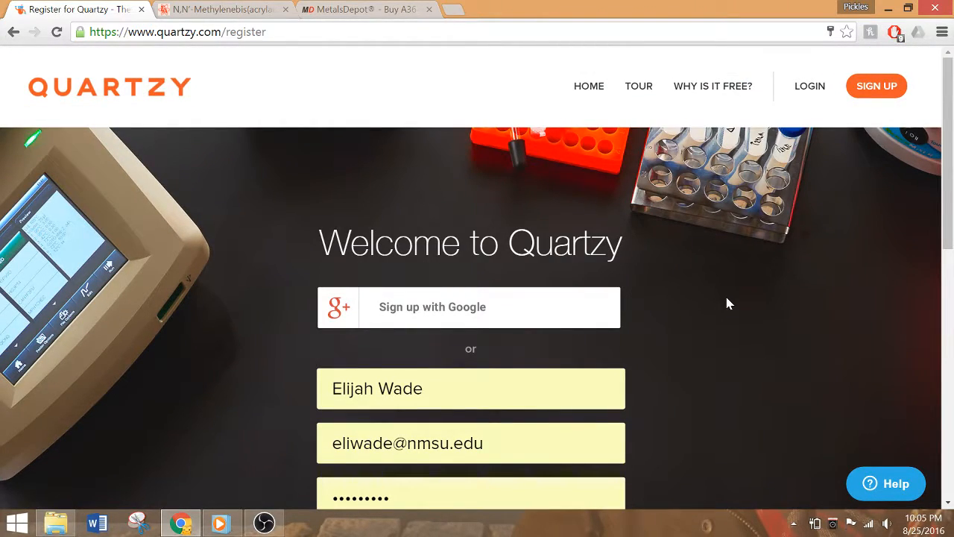
Go to the Quartzy login page and log in with the prefilled account credentials
scroll(728, 303, "down", 2)
scroll(728, 303, "down", 2)
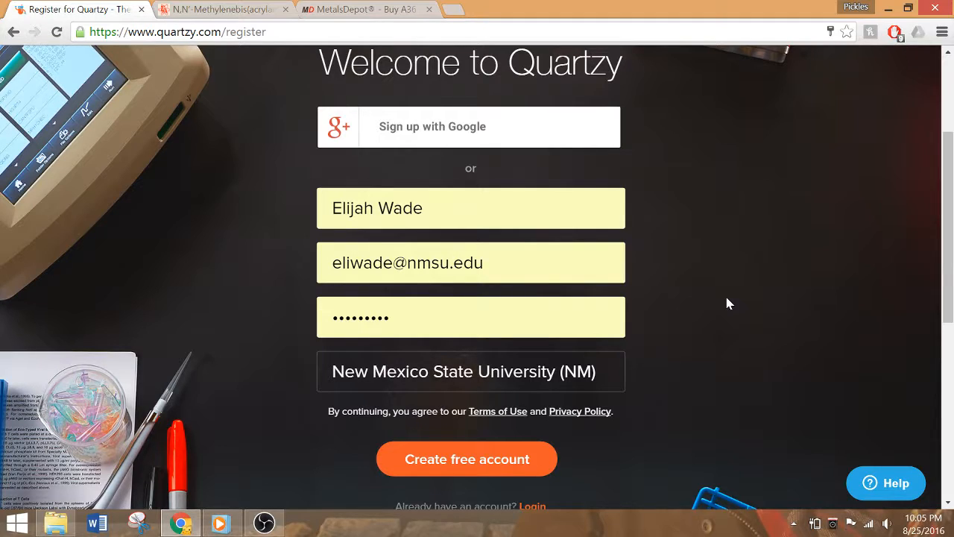
scroll(728, 302, "up", 3)
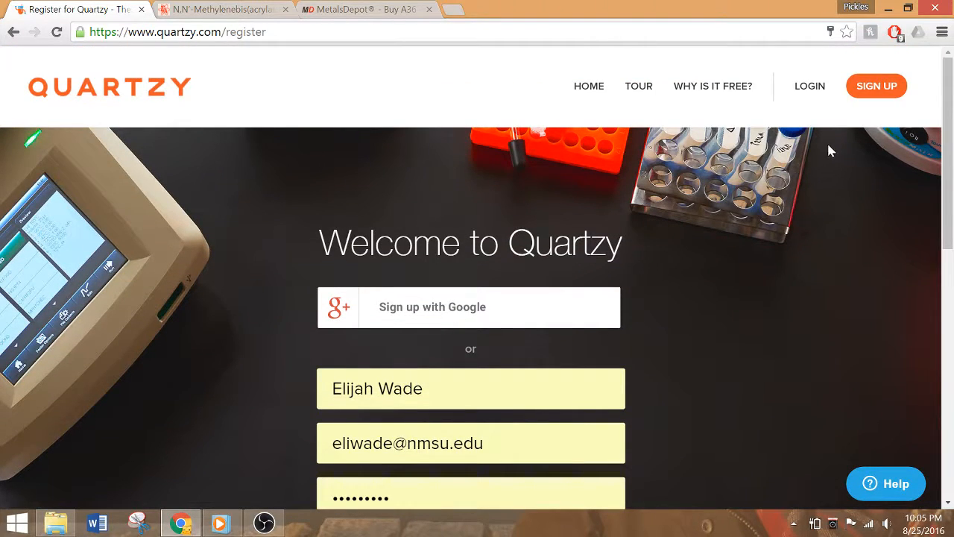
left_click(809, 88)
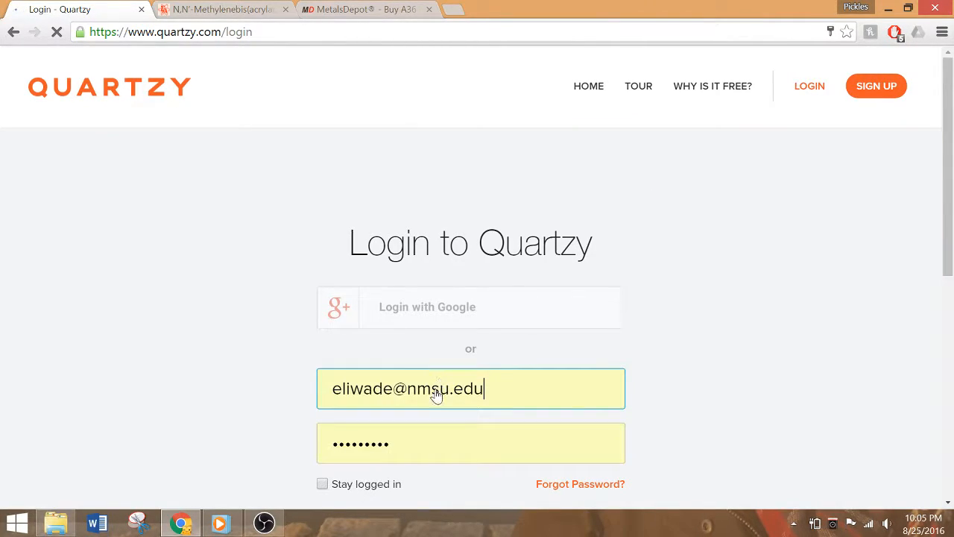
scroll(720, 367, "down", 1)
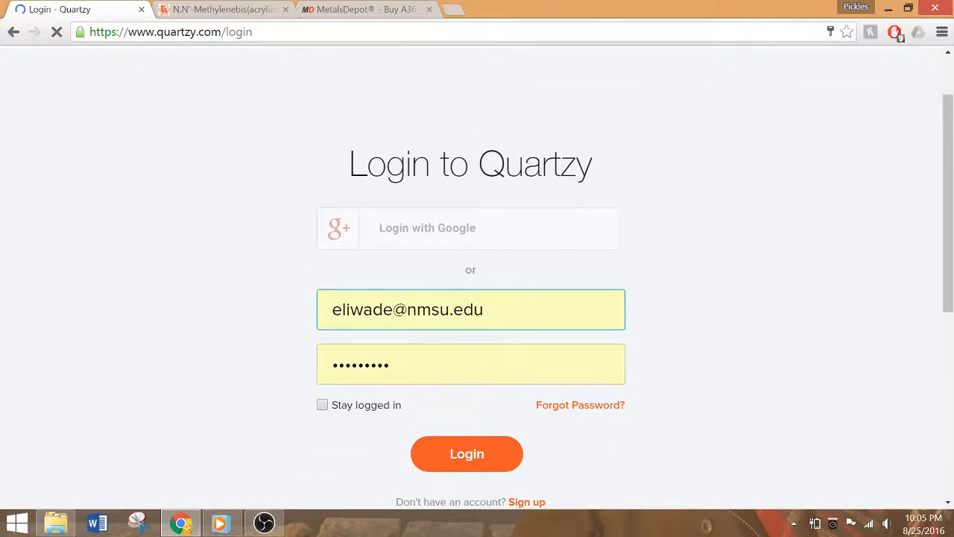
left_click(447, 456)
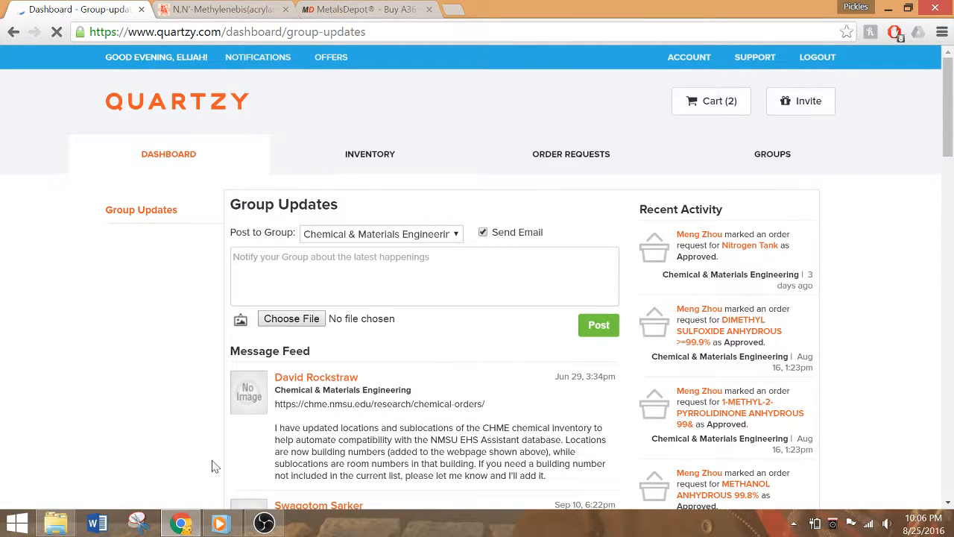
Open the group's order requests from the dashboard and start adding a new request
scroll(214, 460, "down", 3)
scroll(214, 460, "up", 3)
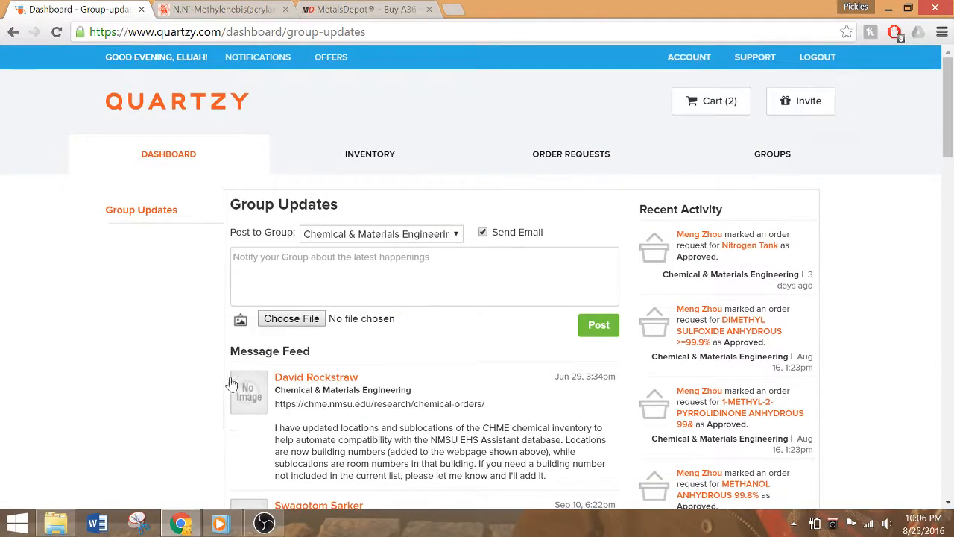
left_click(363, 157)
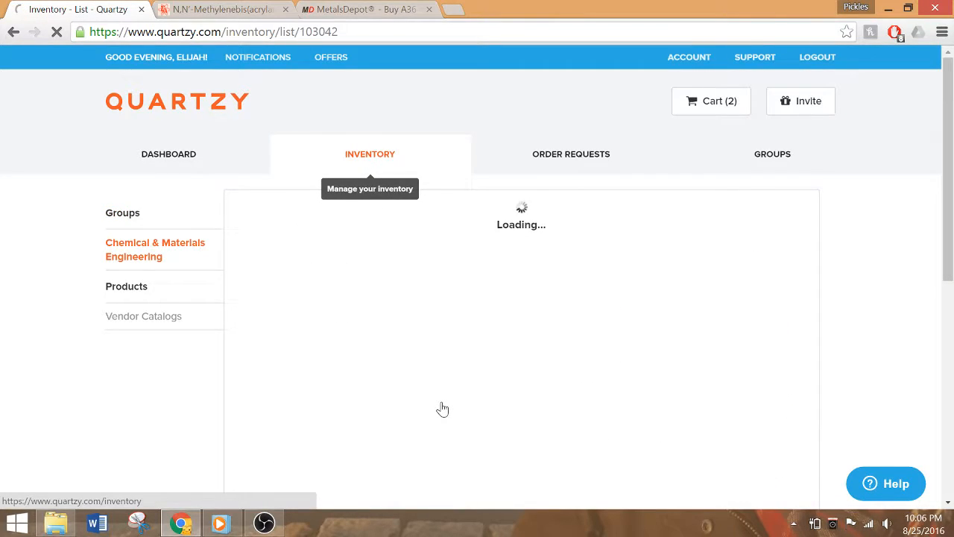
left_click(550, 162)
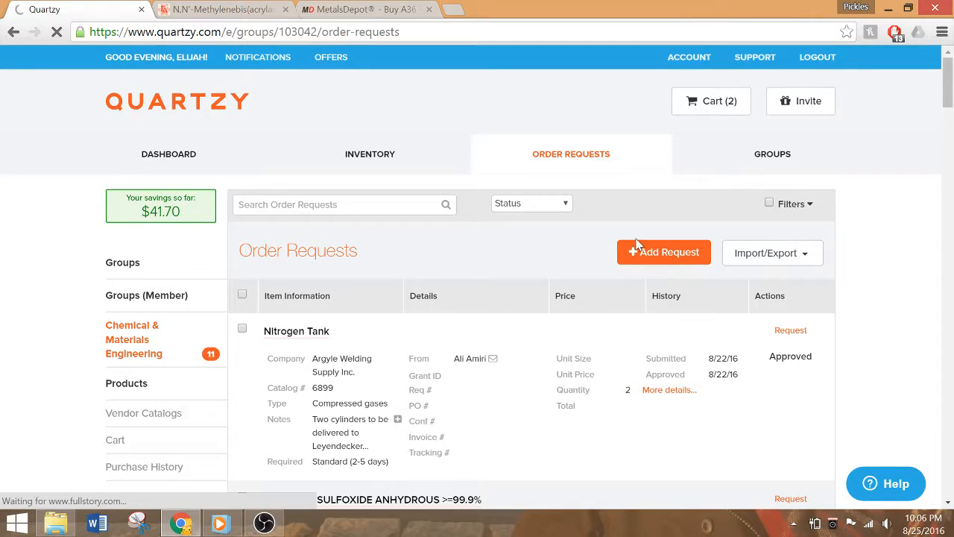
left_click(644, 254)
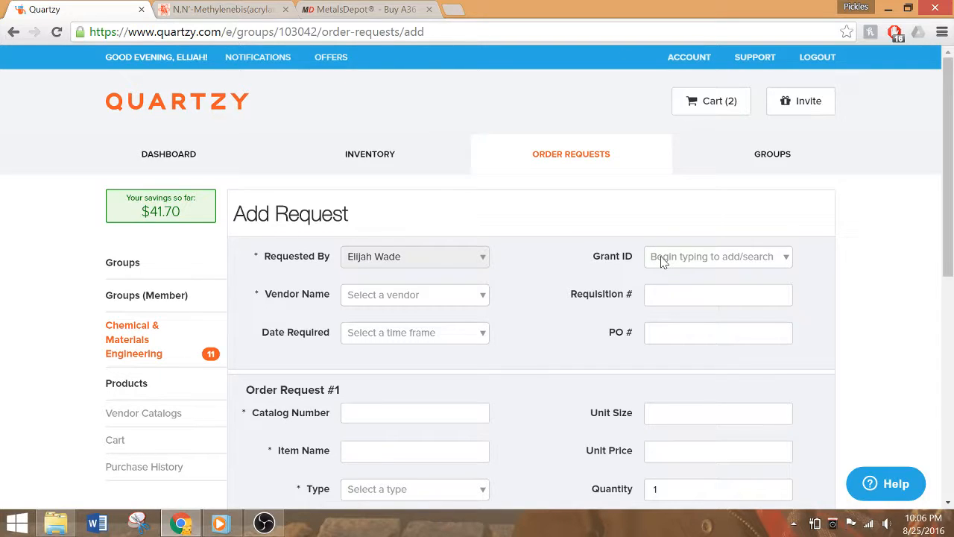
left_click(783, 258)
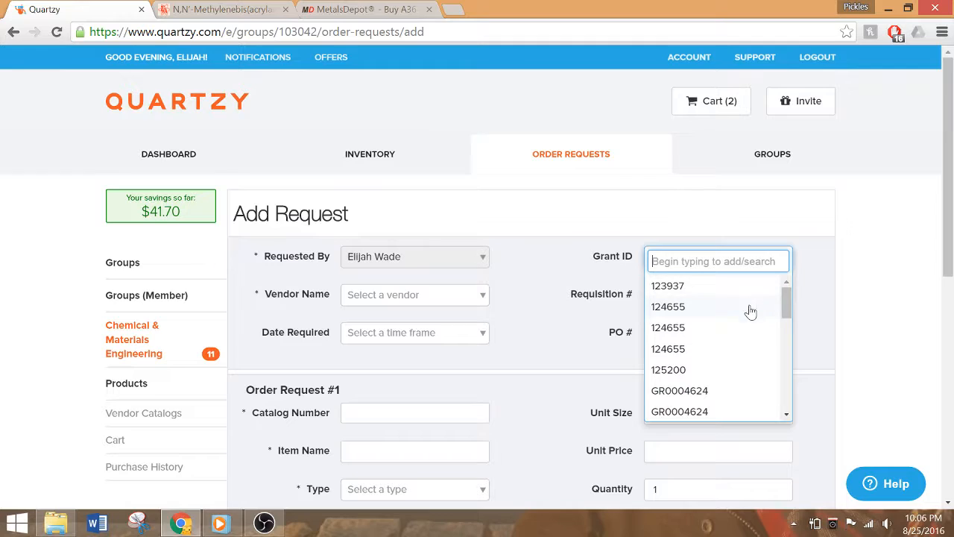
left_click_drag(789, 310, 780, 291)
type("12")
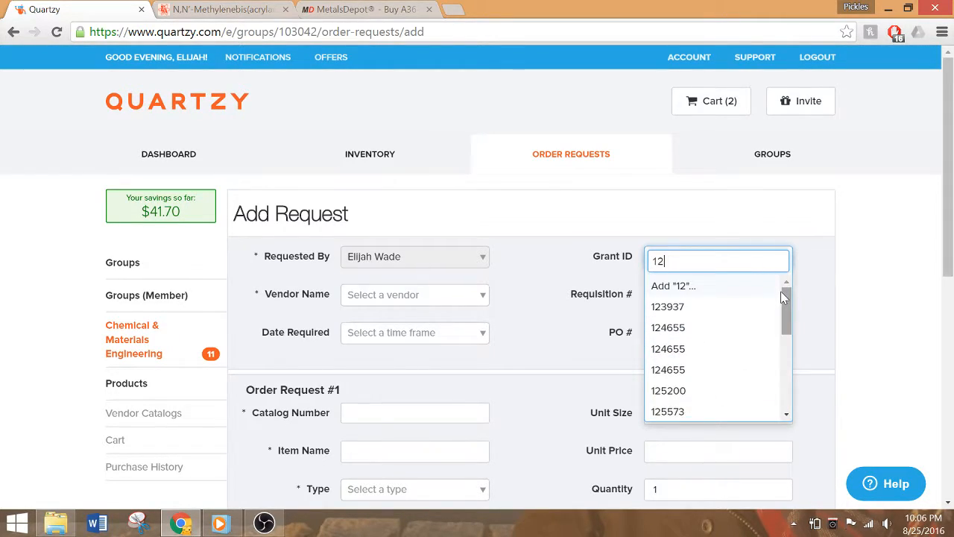
type("3456")
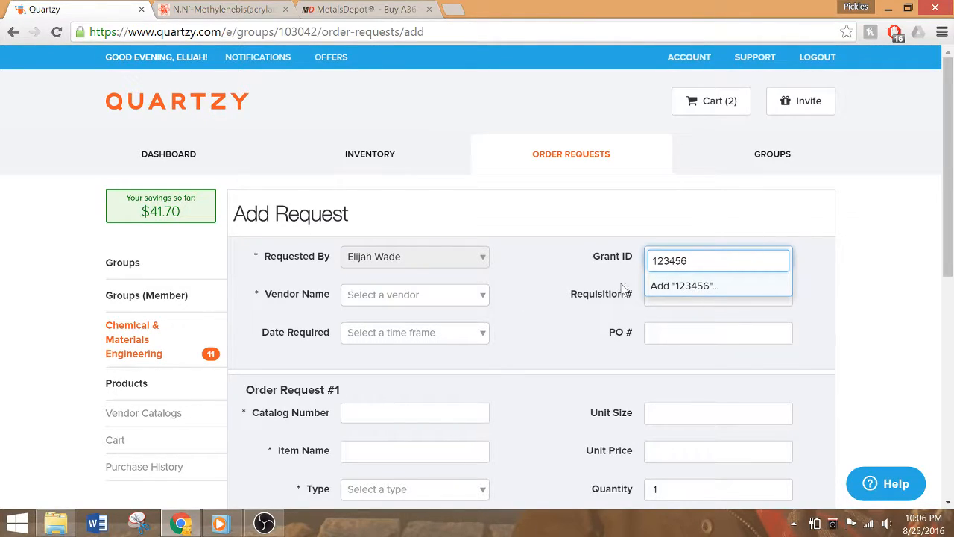
left_click(576, 294)
Set the request's Grant ID to the existing entry 123937
left_click(720, 261)
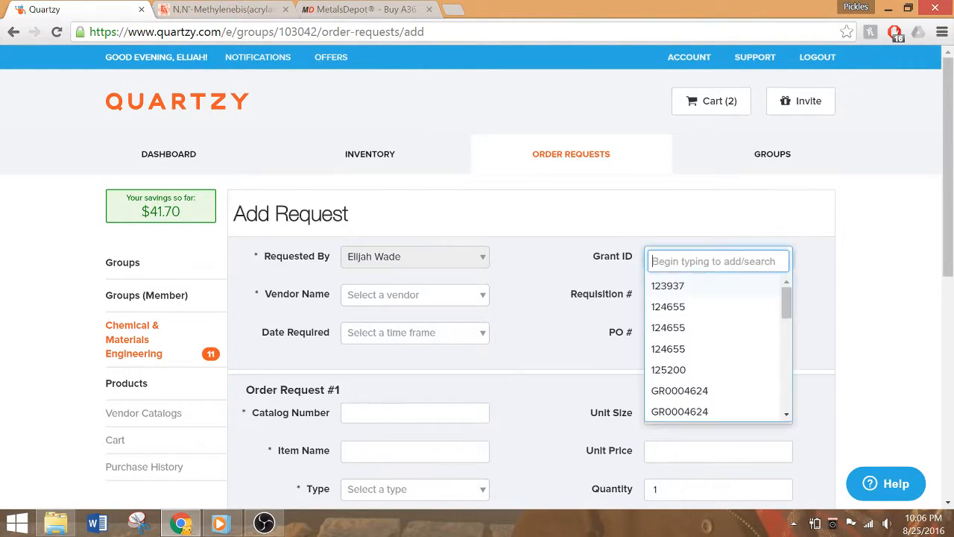
left_click(701, 291)
left_click(702, 294)
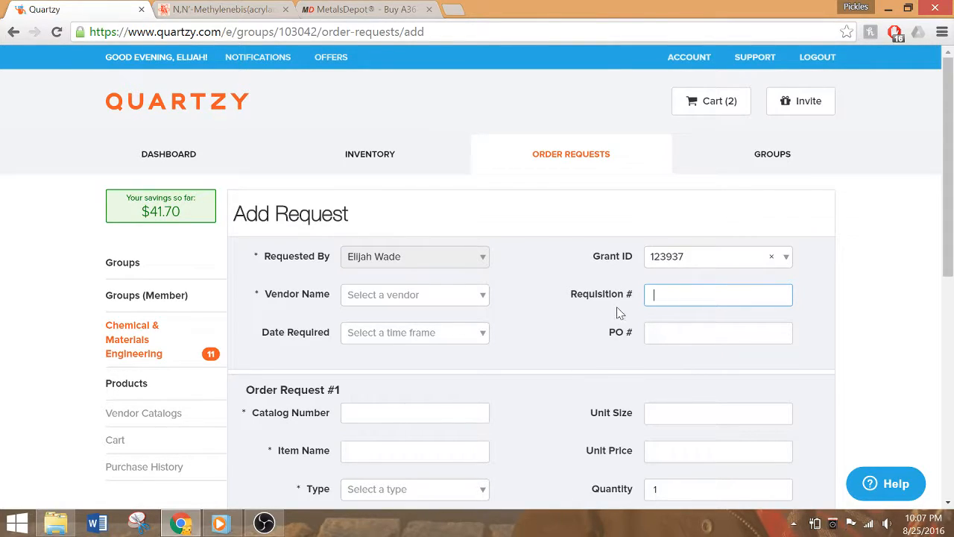
Search for Sigma in the vendor name and choose Sigma-Aldrich as the request's vendor
left_click(398, 304)
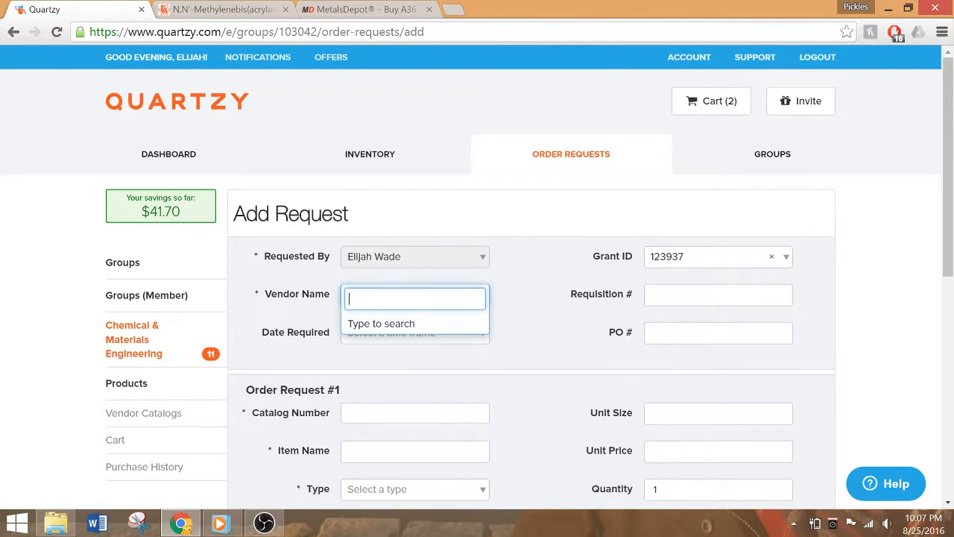
type("Sign")
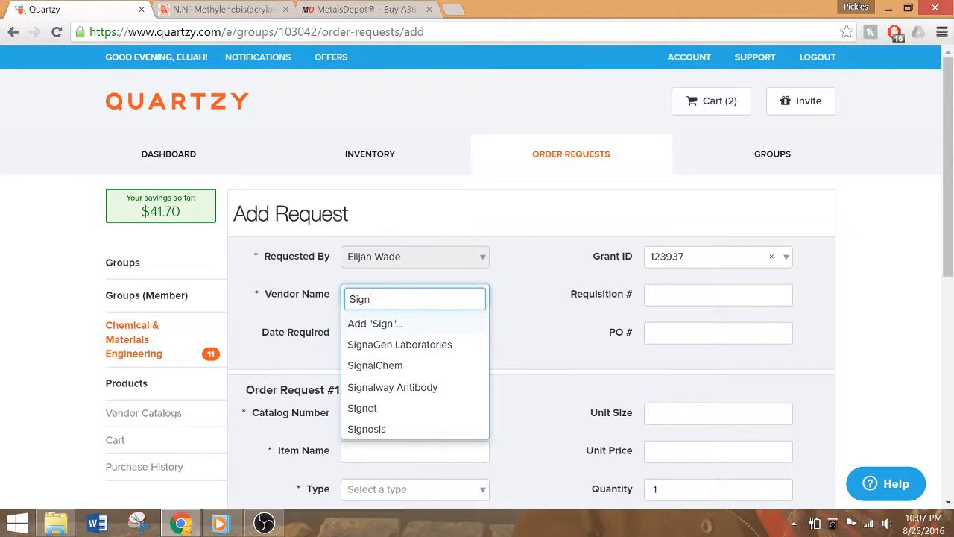
key("BackSpace")
type("ma")
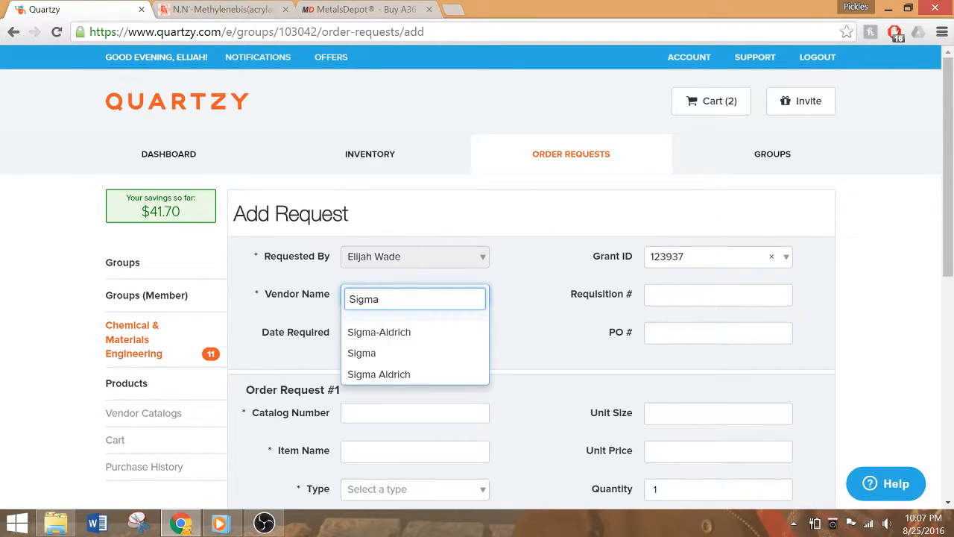
key("Return")
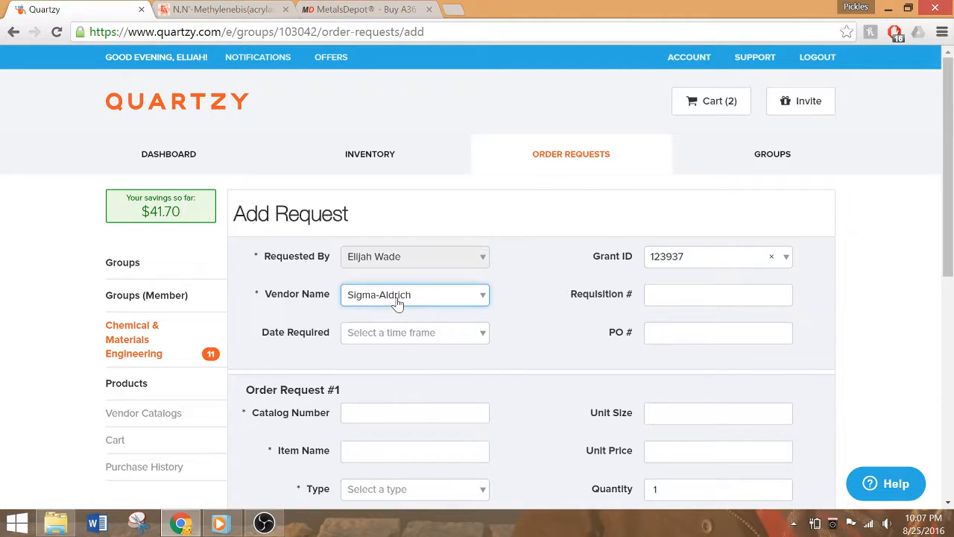
Look over the Sigma-Aldrich product page for N,N′-Methylenebis(acrylamide) and return to the order request
left_click(223, 15)
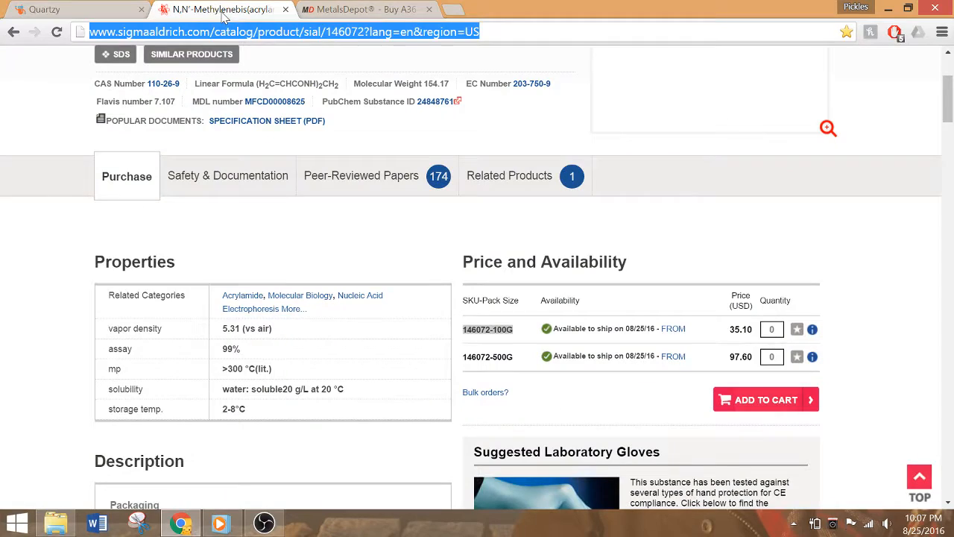
scroll(298, 228, "up", 3)
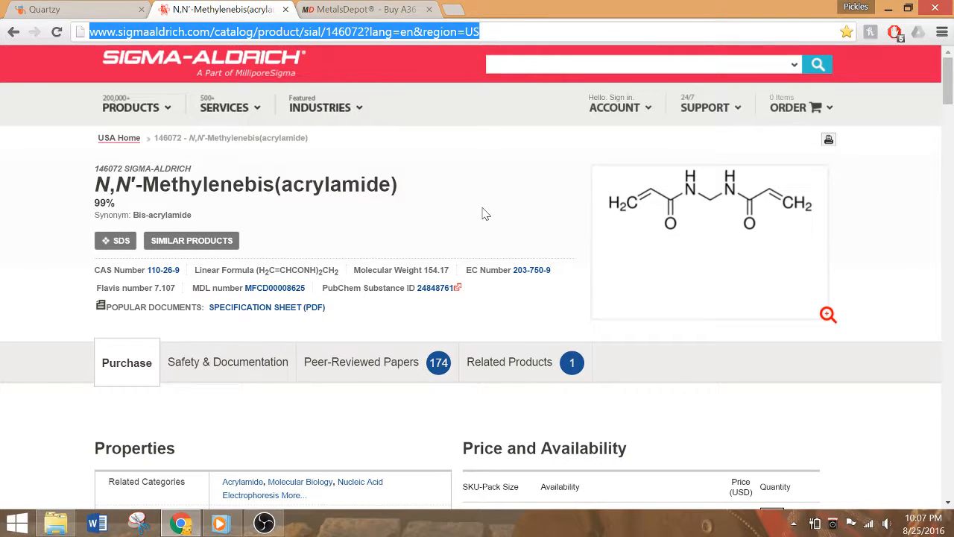
left_click(95, 12)
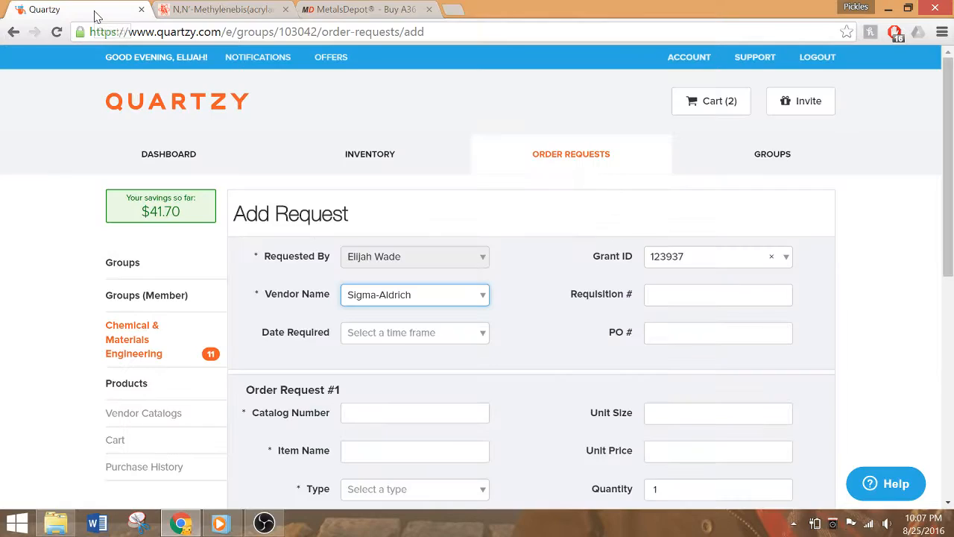
Set the request's required date to Standard (2-5 days)
left_click(369, 337)
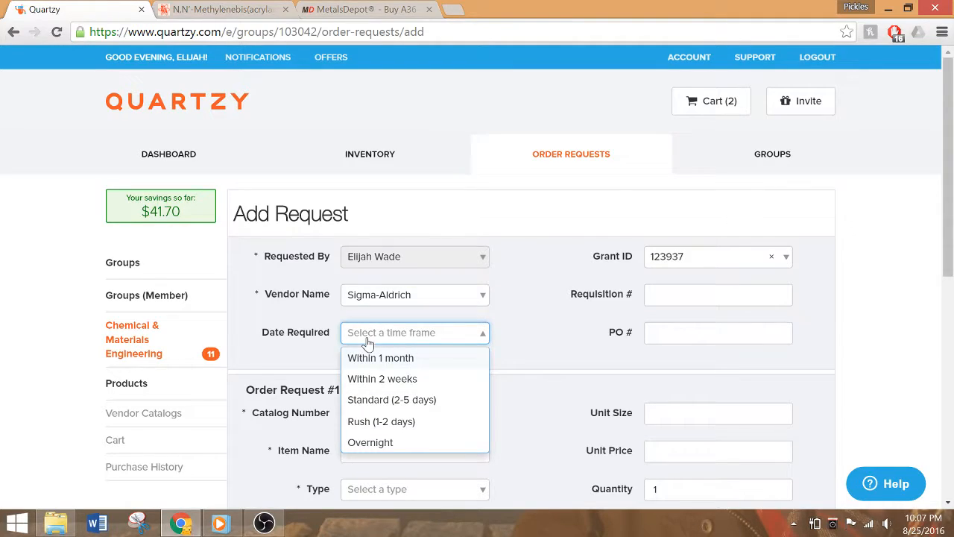
left_click(391, 401)
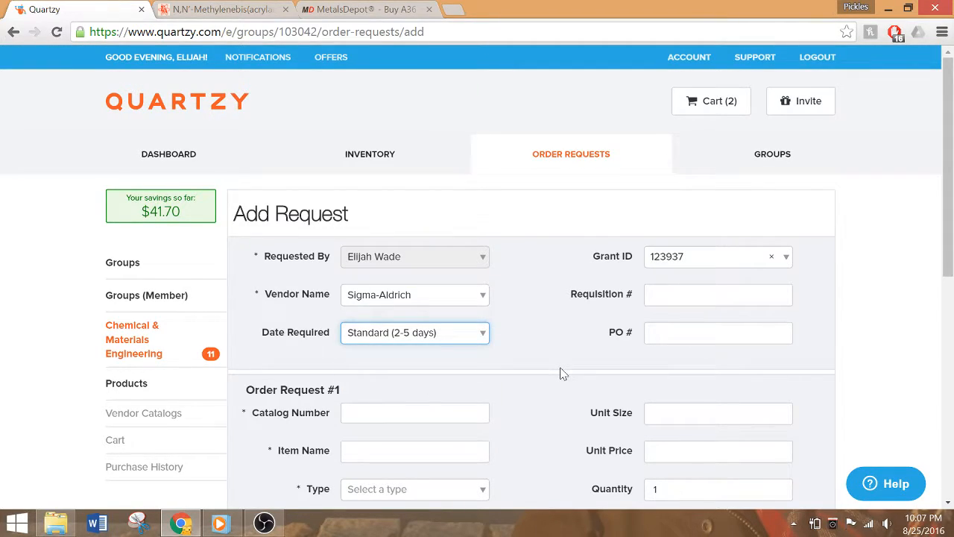
Copy SKU 146072-100G from the Sigma-Aldrich product page into the request's Catalog Number and choose the matching 100G catalog suggestion
scroll(563, 372, "down", 1)
left_click(414, 331)
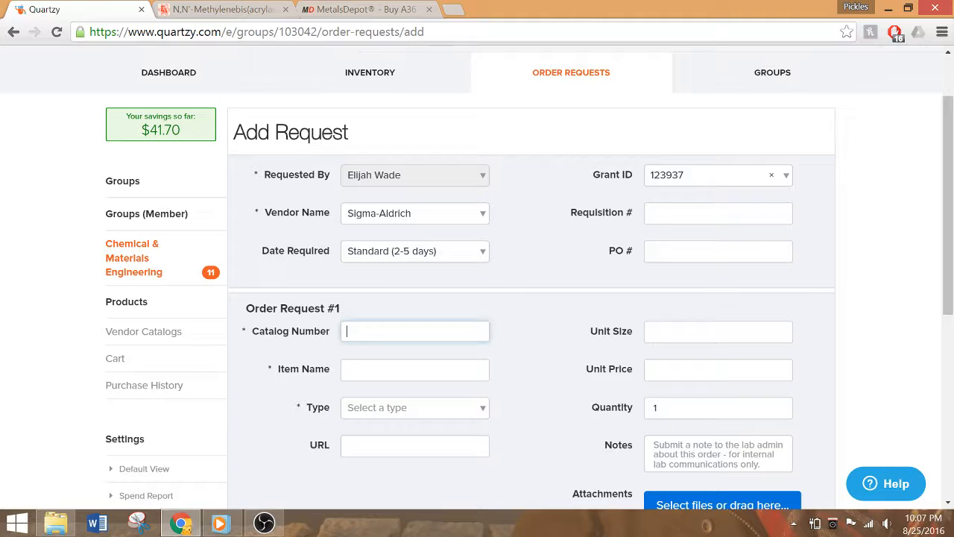
left_click(195, 12)
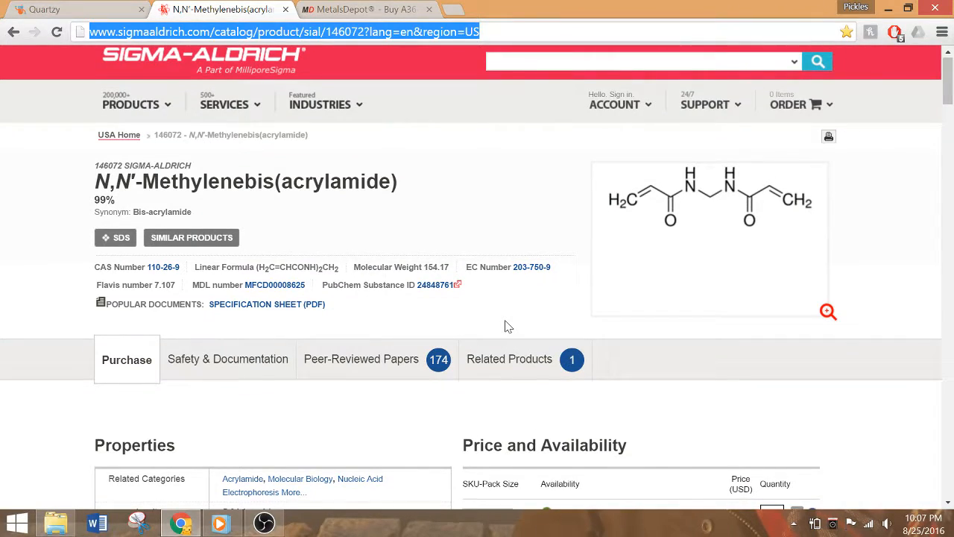
scroll(514, 328, "down", 3)
left_click(527, 328)
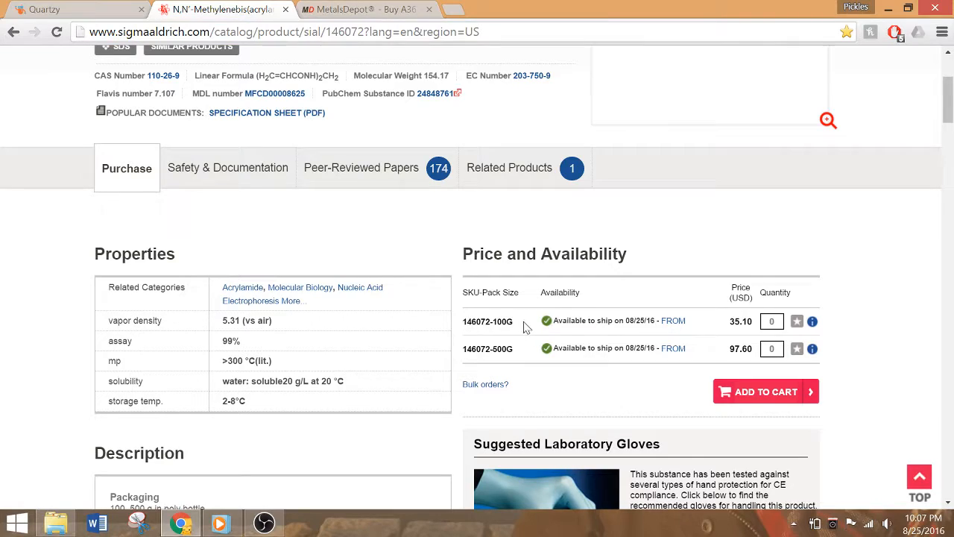
left_click_drag(515, 322, 476, 321)
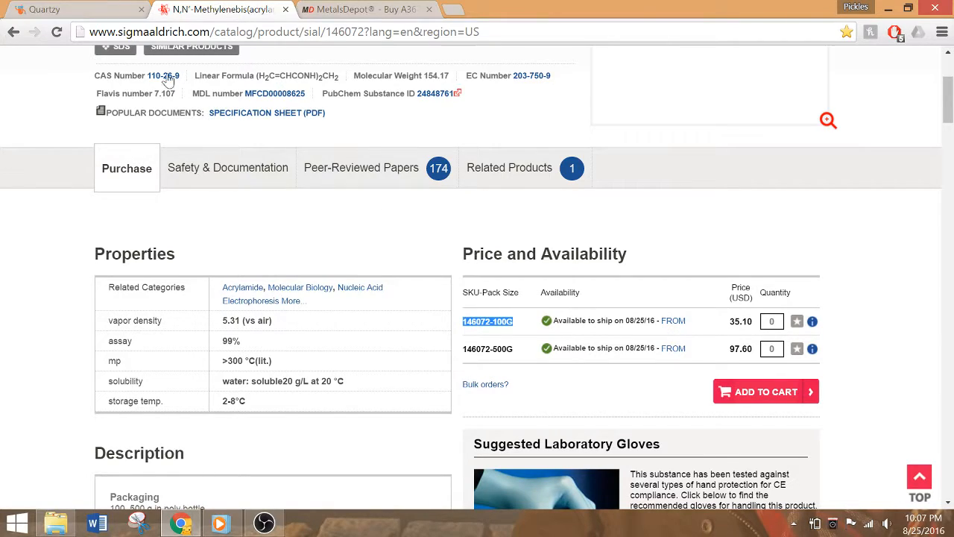
left_click(66, 8)
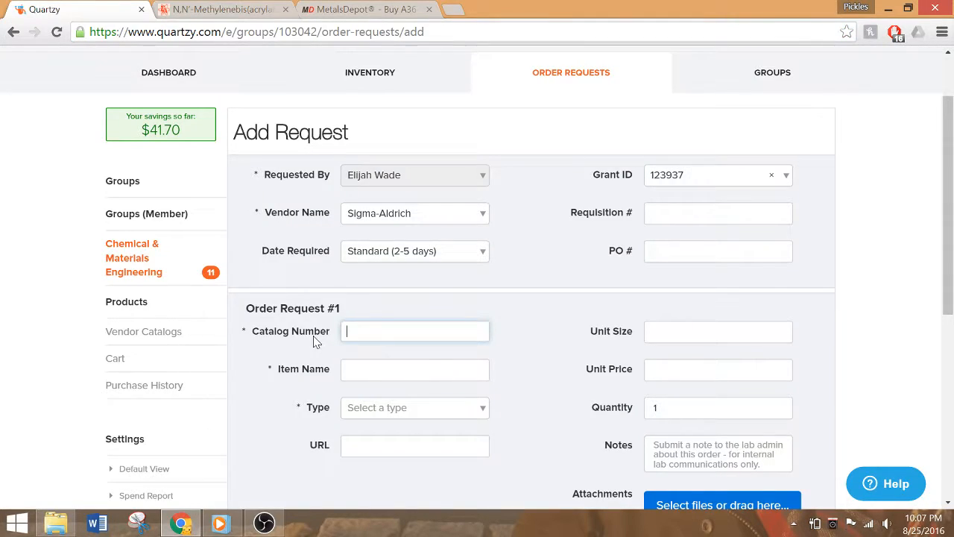
type("146072-100G")
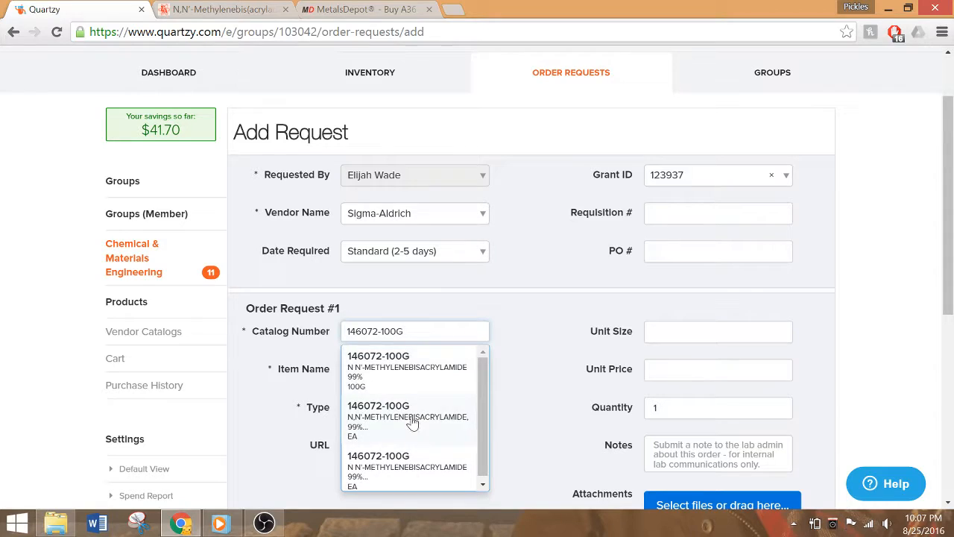
left_click(409, 363)
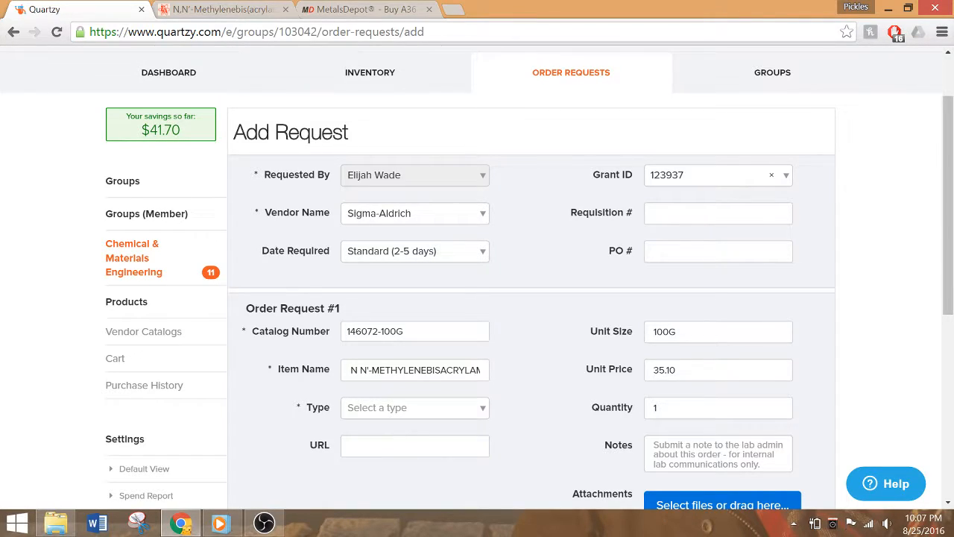
Set the item type of Order Request #1 to Chemical
scroll(545, 424, "down", 1)
left_click(481, 336)
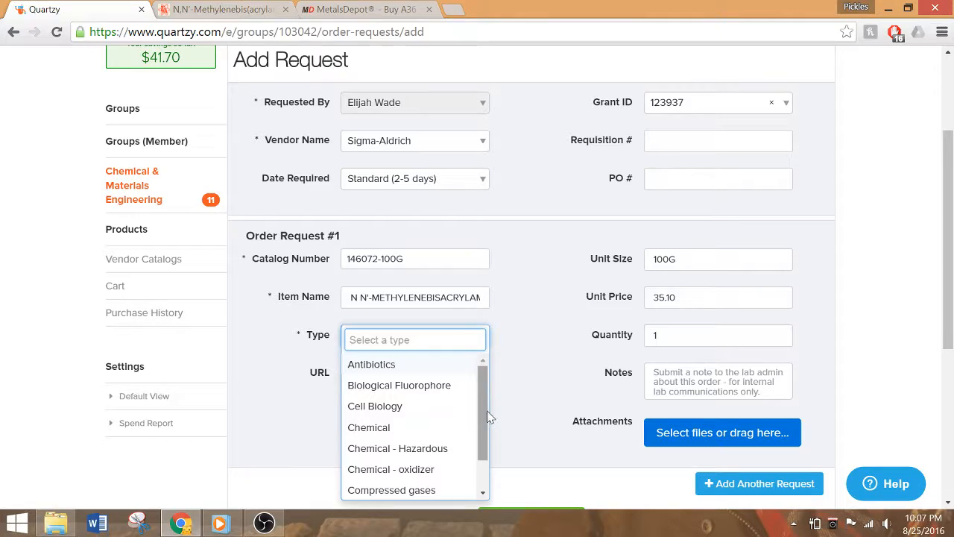
left_click_drag(482, 415, 483, 441)
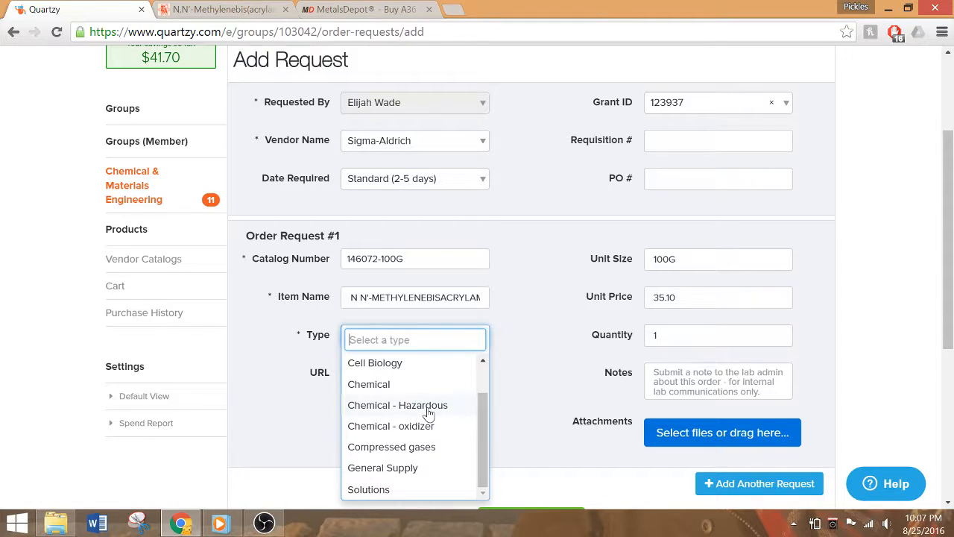
left_click(374, 389)
Copy the Sigma-Aldrich product page's web address into the URL of Order Request #1
key("Tab")
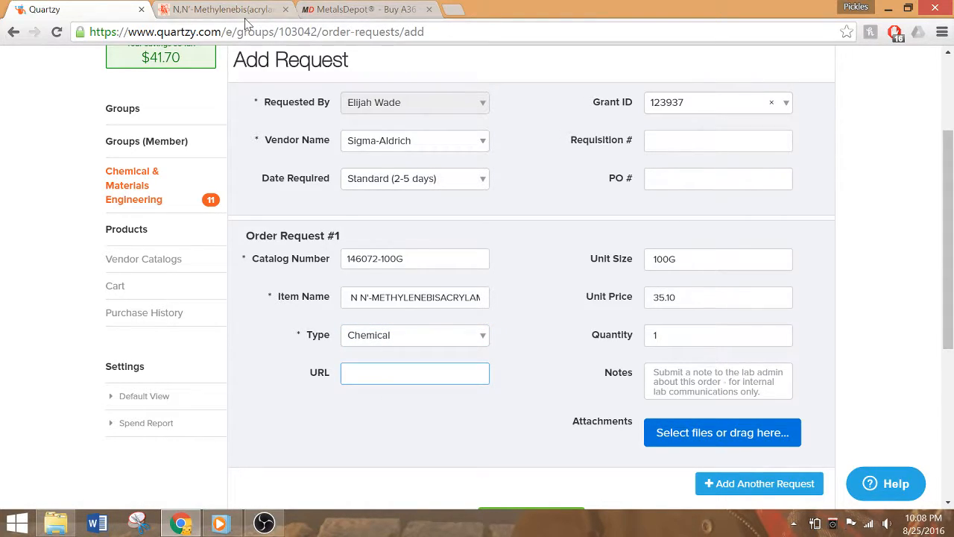
left_click(243, 11)
left_click(240, 31)
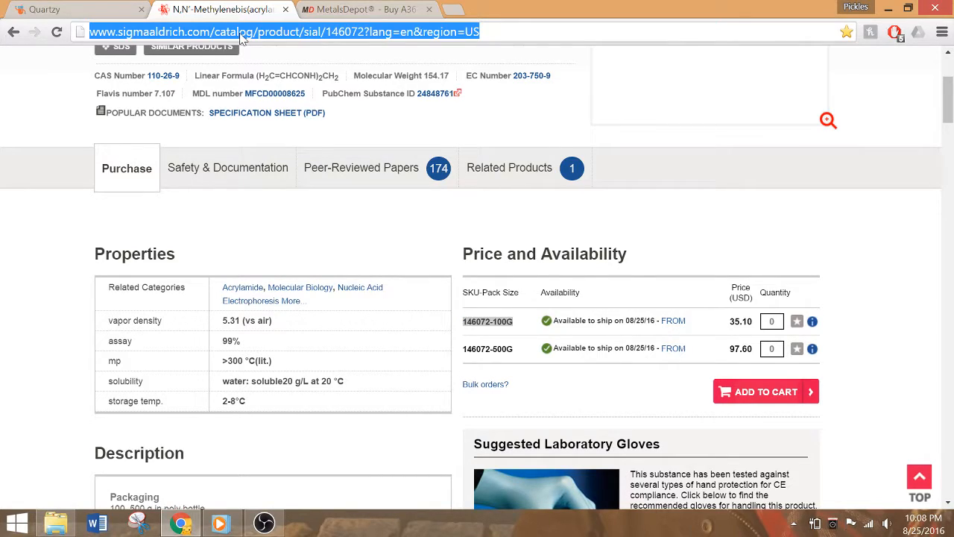
left_click(69, 9)
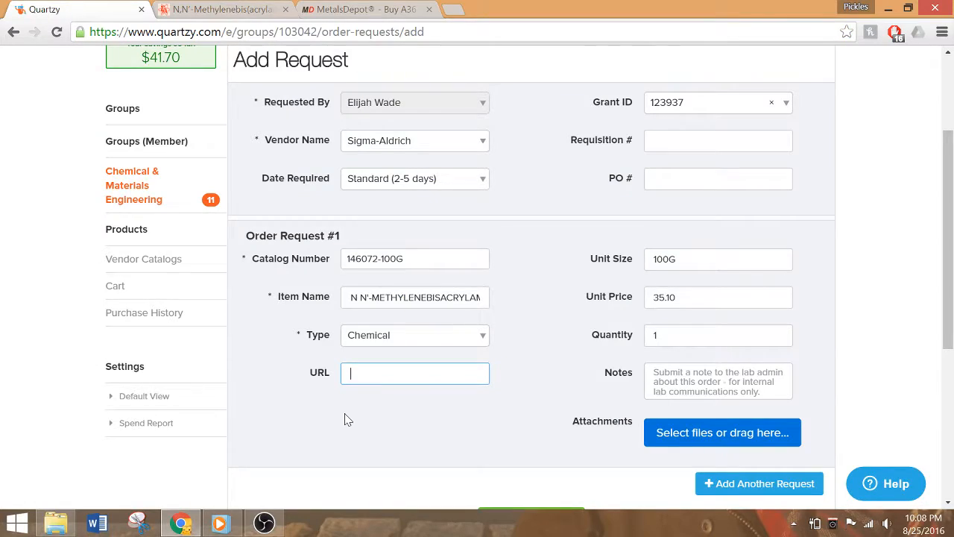
type("http://www.sigmaaldrich.com/catalog/product/aldrich/146072?lang=en&region=US")
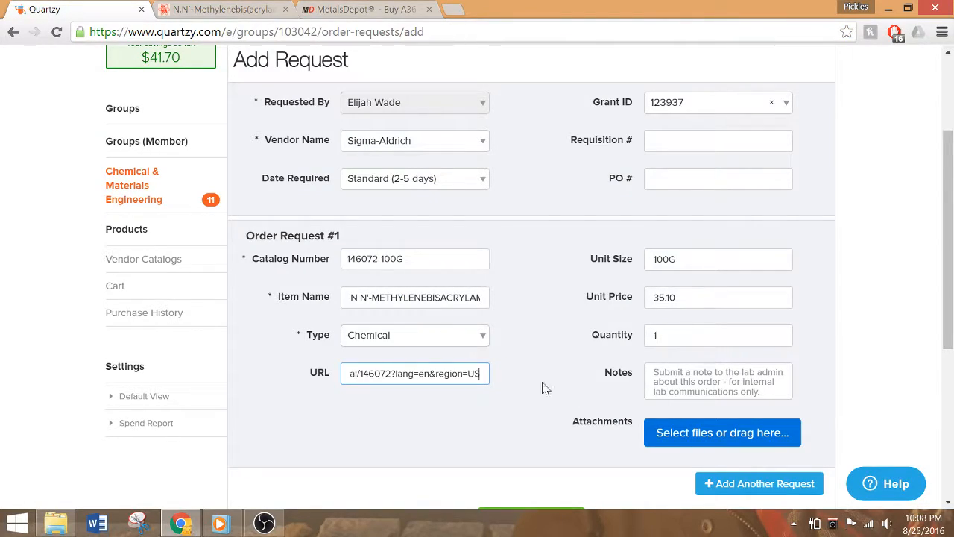
Enter the note "This is for ChemE Car" for Order Request #1
key("Tab")
type("This ")
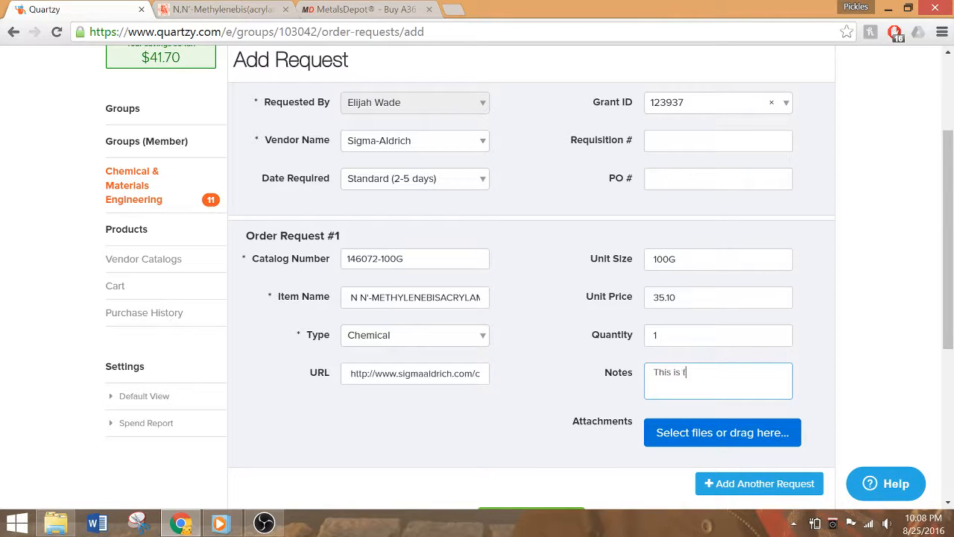
type("is for ChemE Car")
Add a second order request to the form and look over its blank fields
scroll(741, 426, "down", 2)
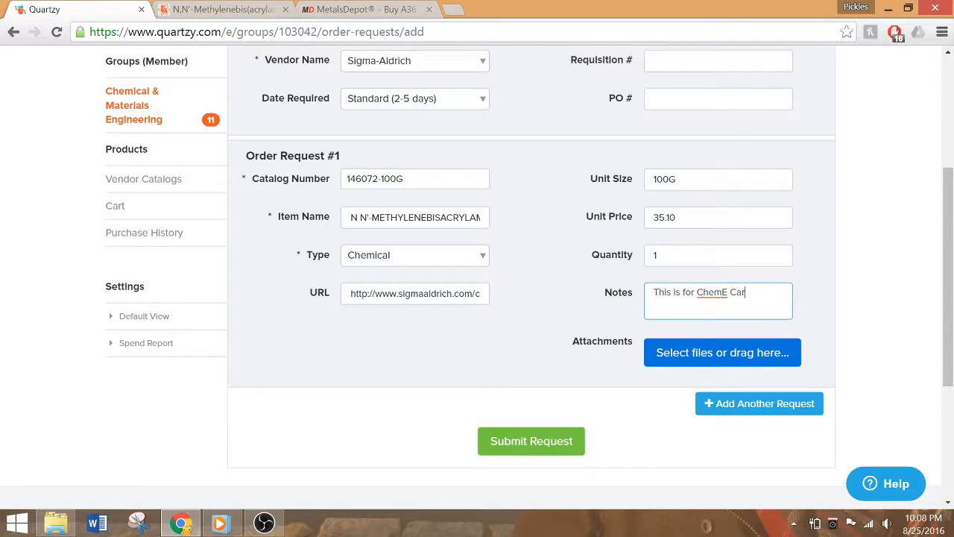
left_click(756, 409)
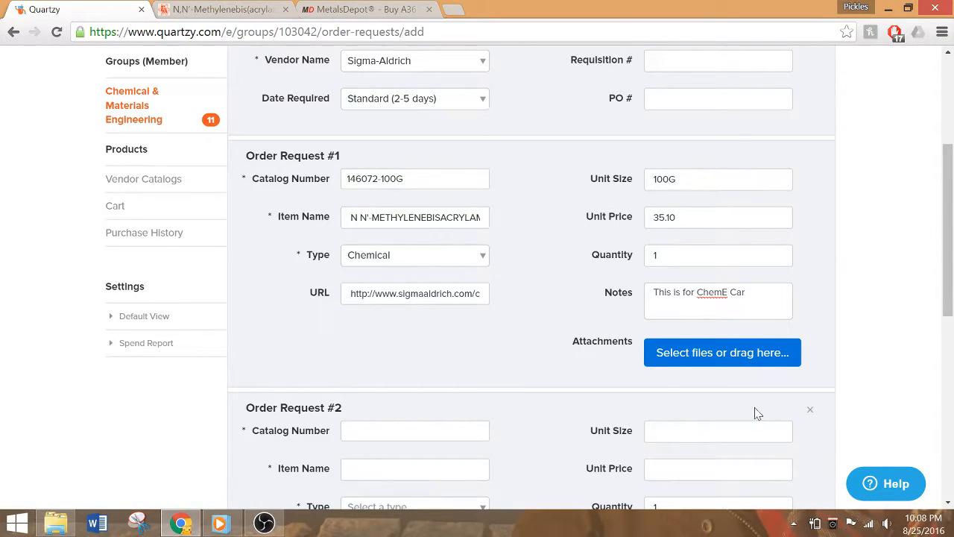
scroll(757, 410, "down", 3)
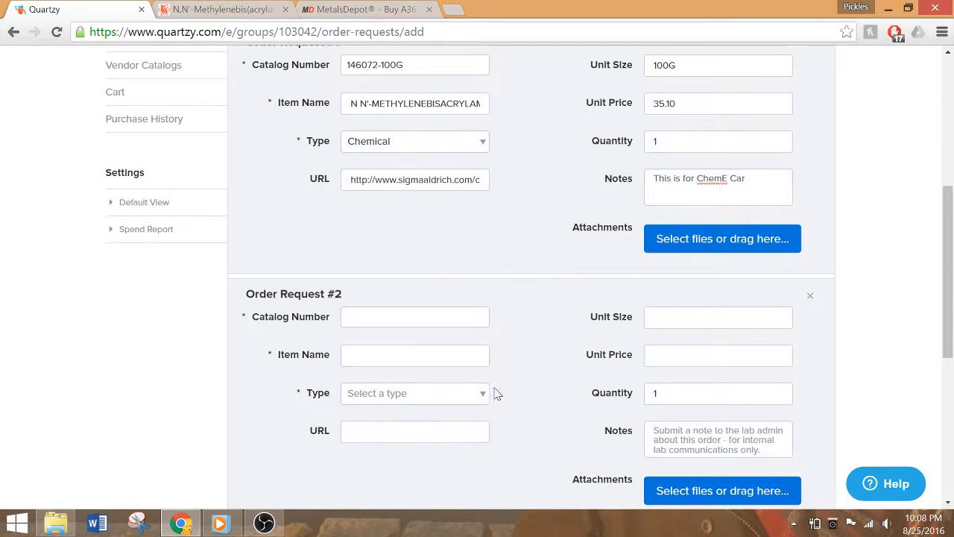
scroll(534, 483, "down", 1)
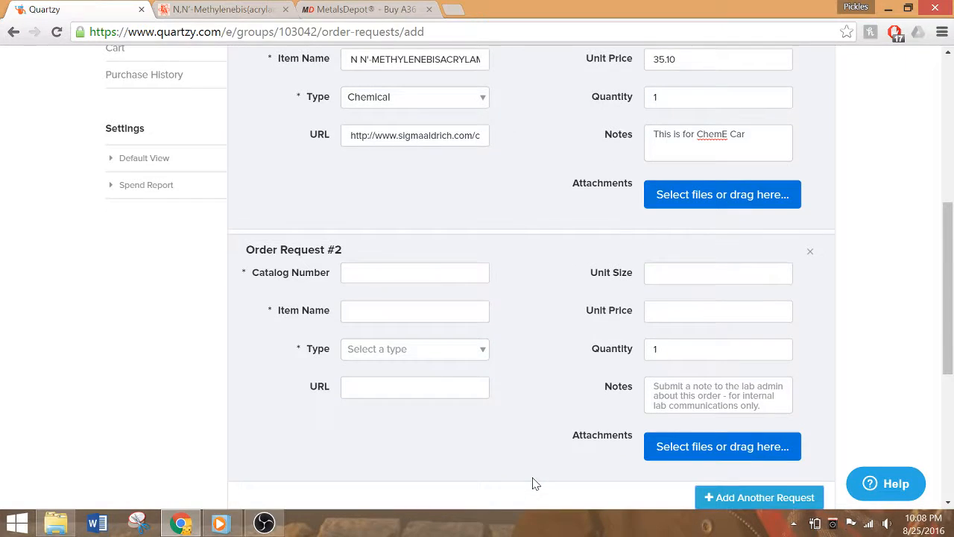
scroll(534, 483, "down", 3)
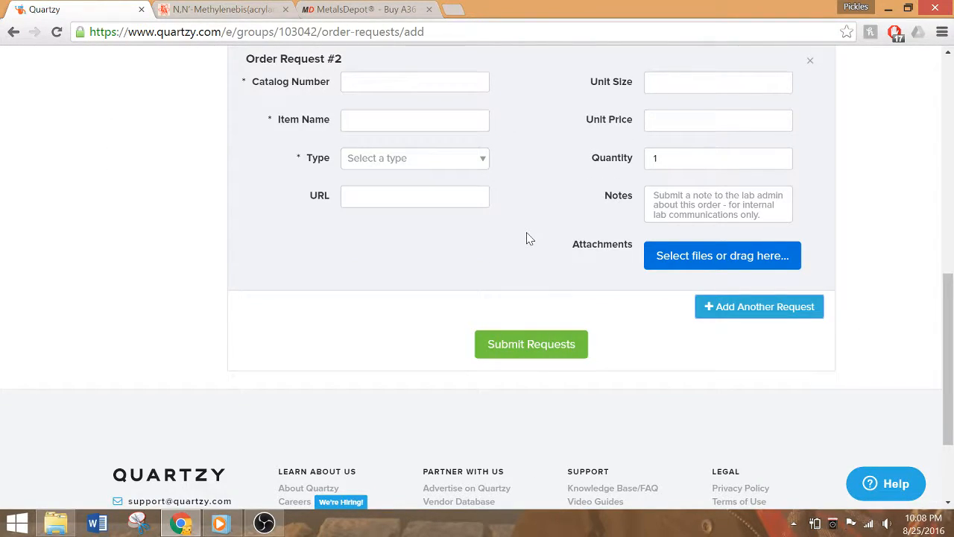
scroll(527, 238, "up", 1)
scroll(526, 238, "up", 5)
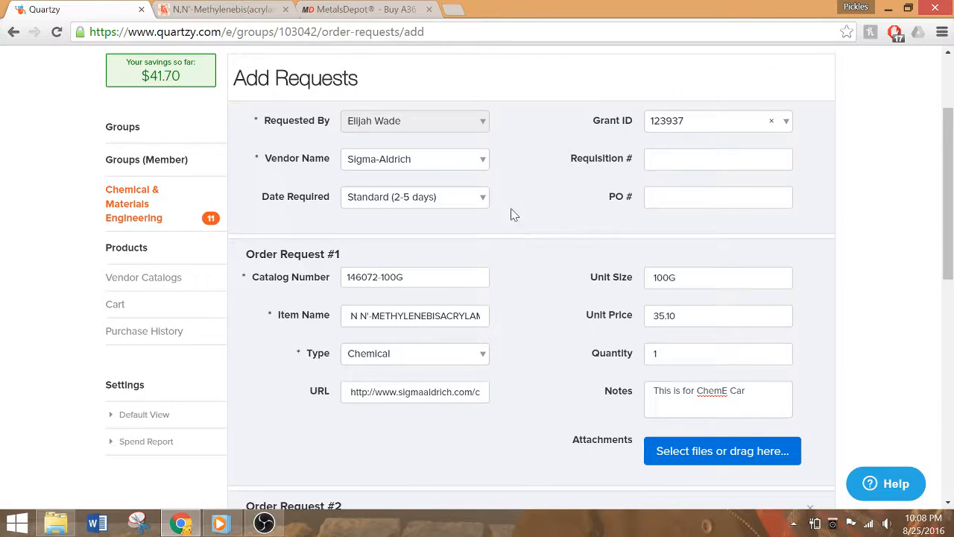
Look over the MetalsDepot steel plate page, including its product description, stock table and web address
left_click(399, 19)
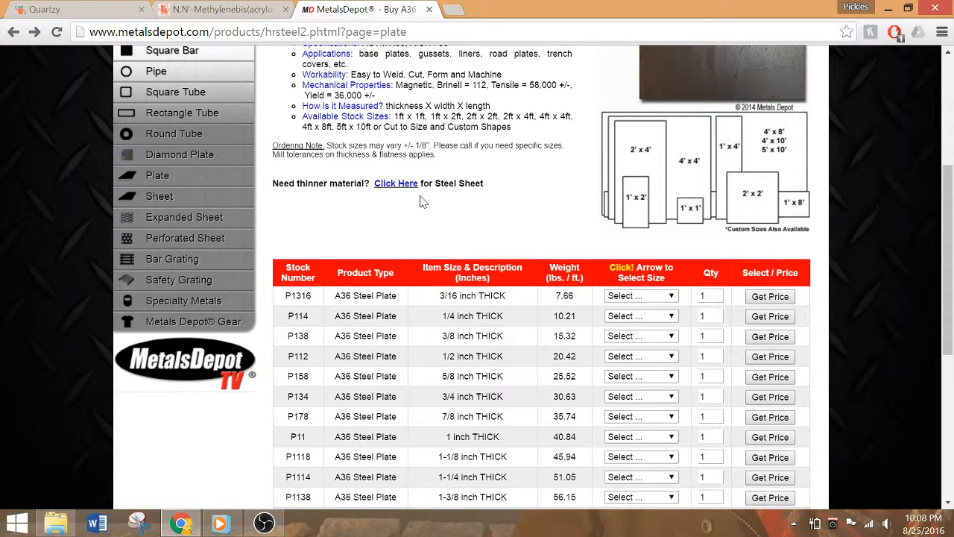
scroll(420, 199, "up", 1)
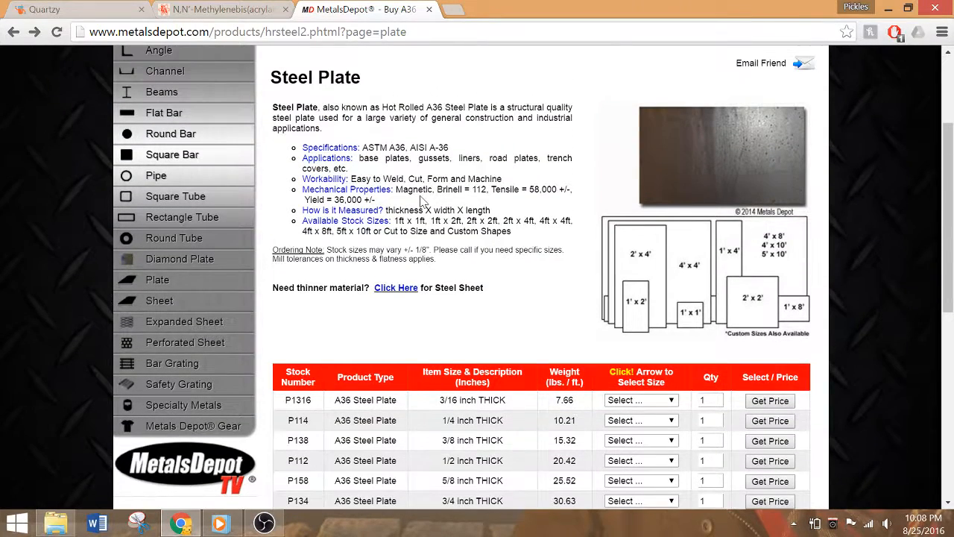
scroll(421, 200, "down", 3)
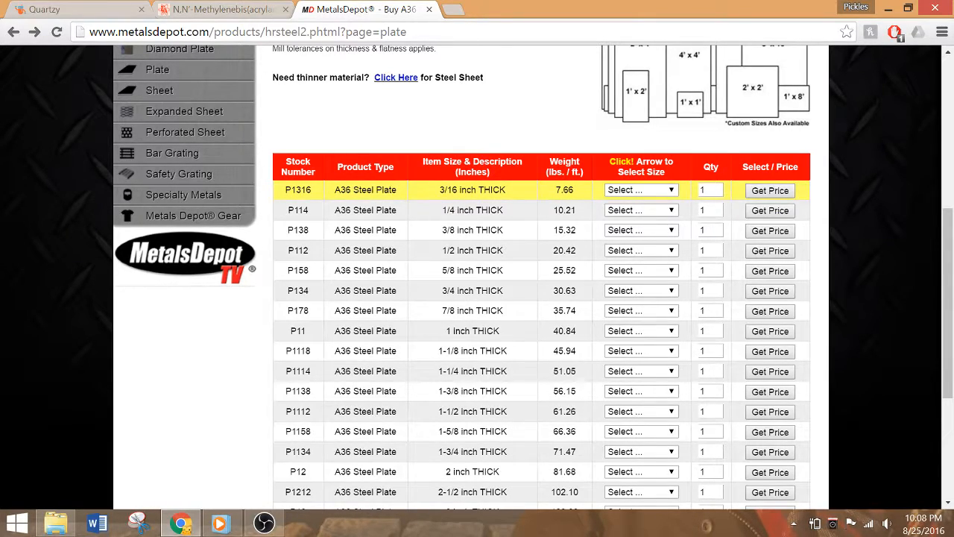
left_click(348, 29)
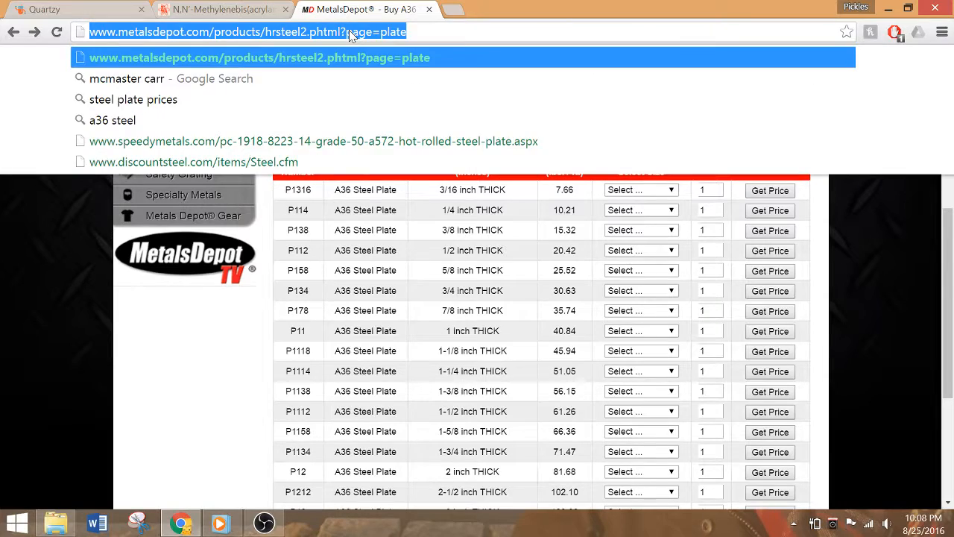
left_click(897, 227)
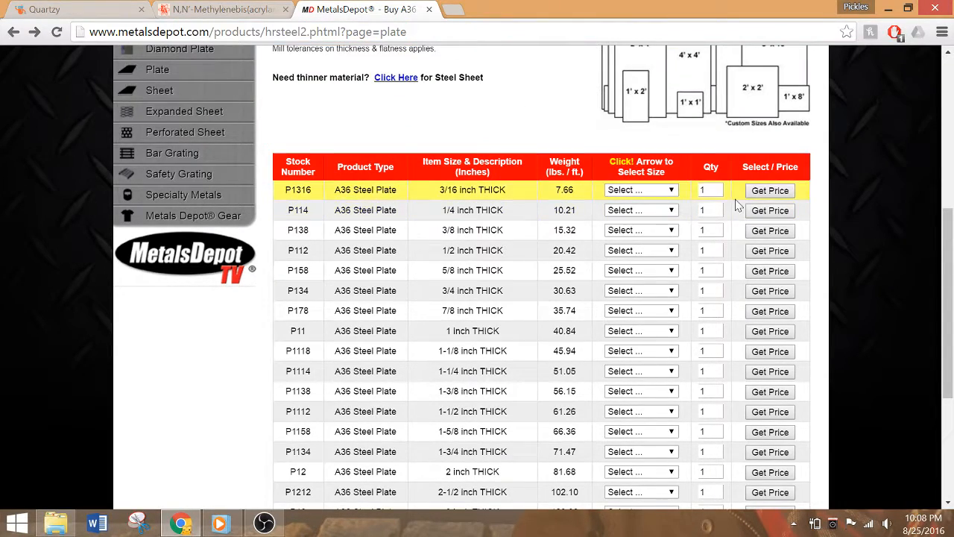
Get the price of one 3/16 inch A36 steel plate, stock number P1316, in the 1 x 2 Ft. size
left_click(775, 193)
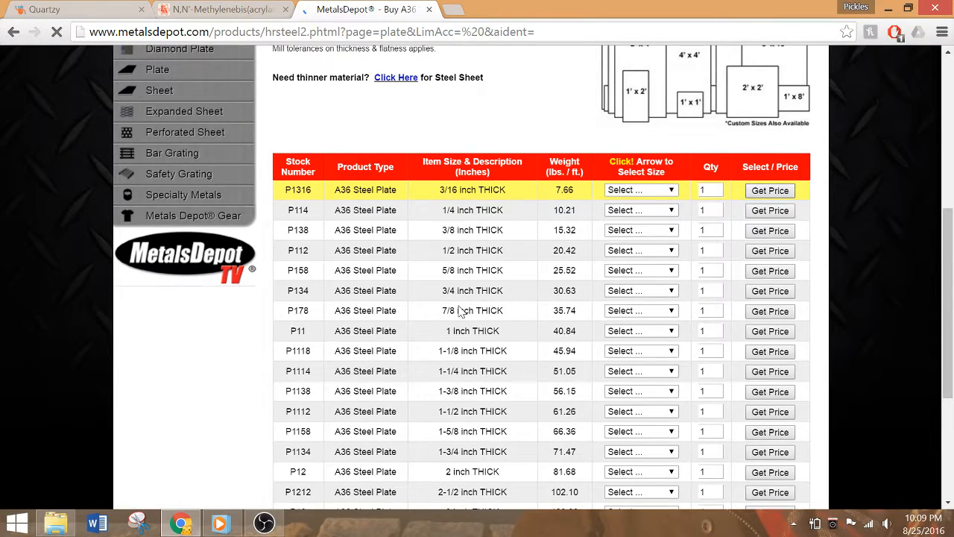
scroll(616, 319, "down", 4)
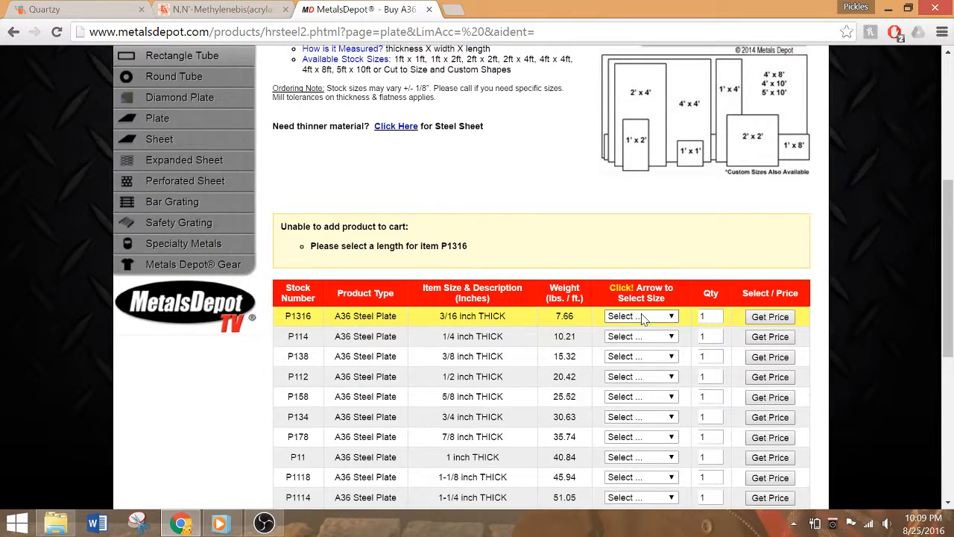
left_click(630, 316)
left_click(632, 352)
left_click(772, 321)
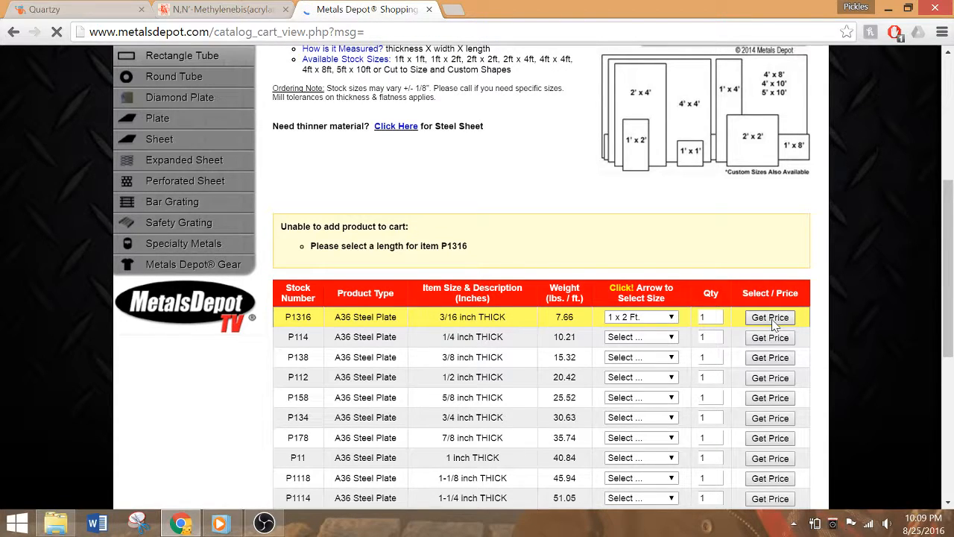
scroll(577, 392, "down", 2)
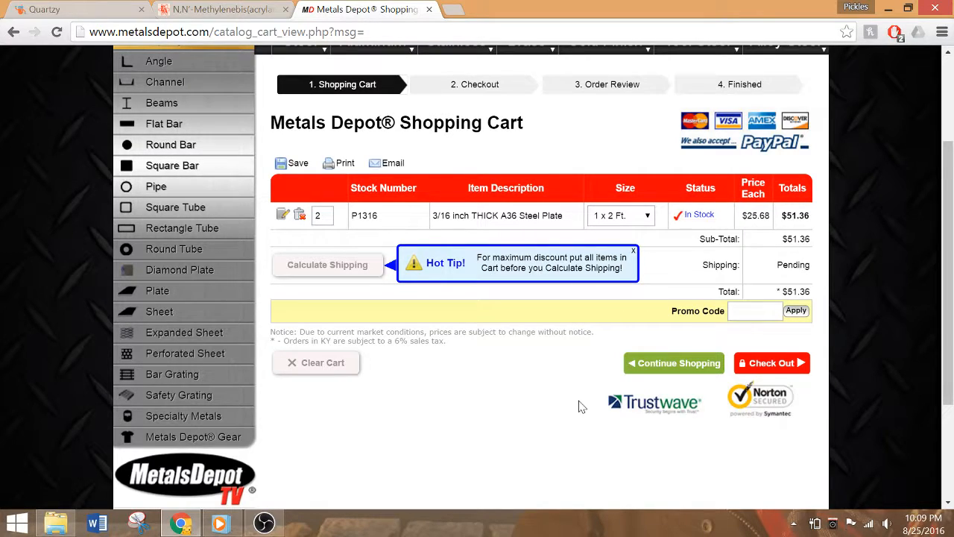
Return to the Quartzy order requests, review the entries in the form, and close the browser window
mouse_move(223, 169)
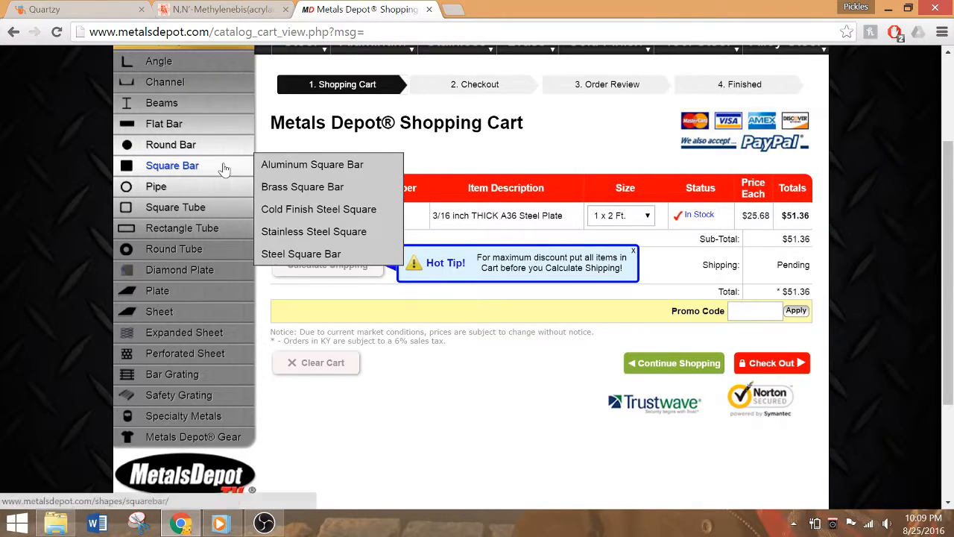
left_click(197, 13)
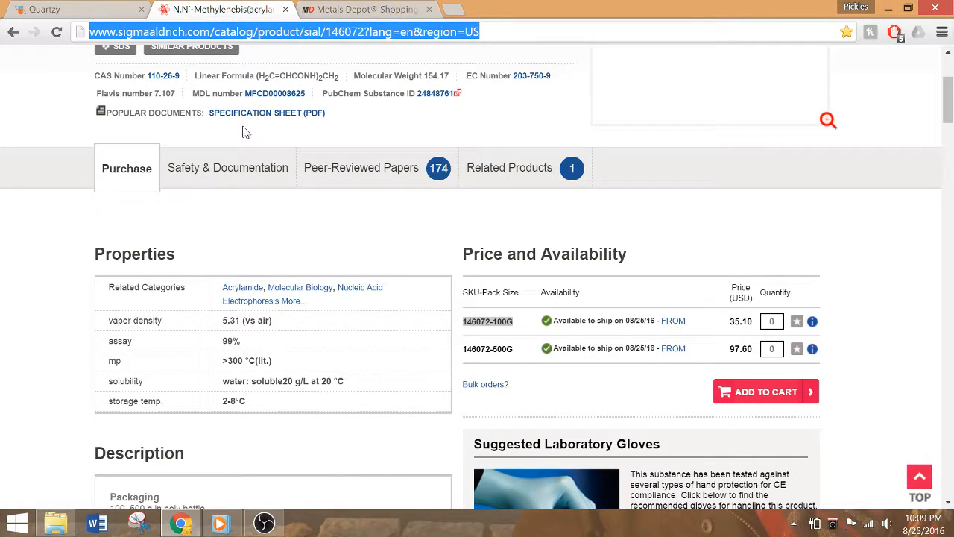
left_click(32, 9)
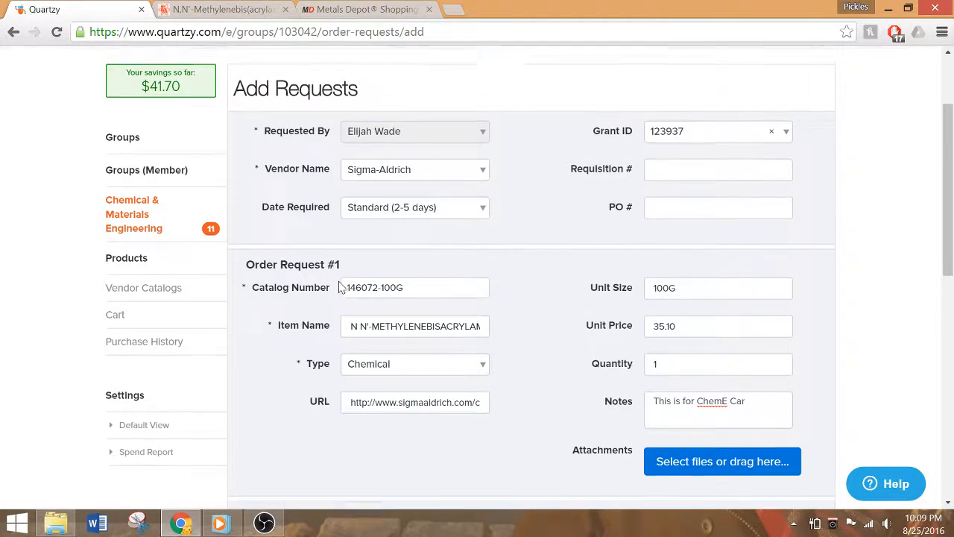
scroll(339, 286, "up", 2)
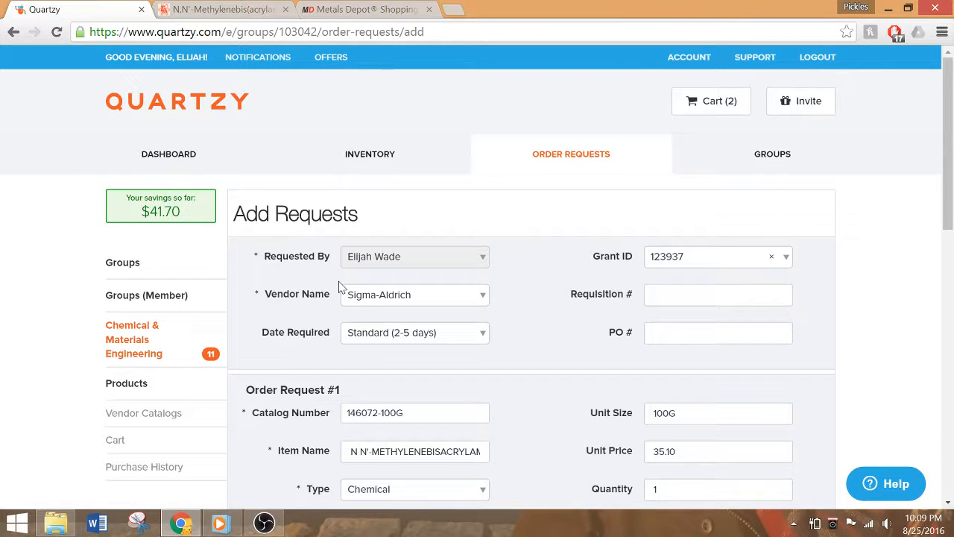
scroll(339, 286, "down", 3)
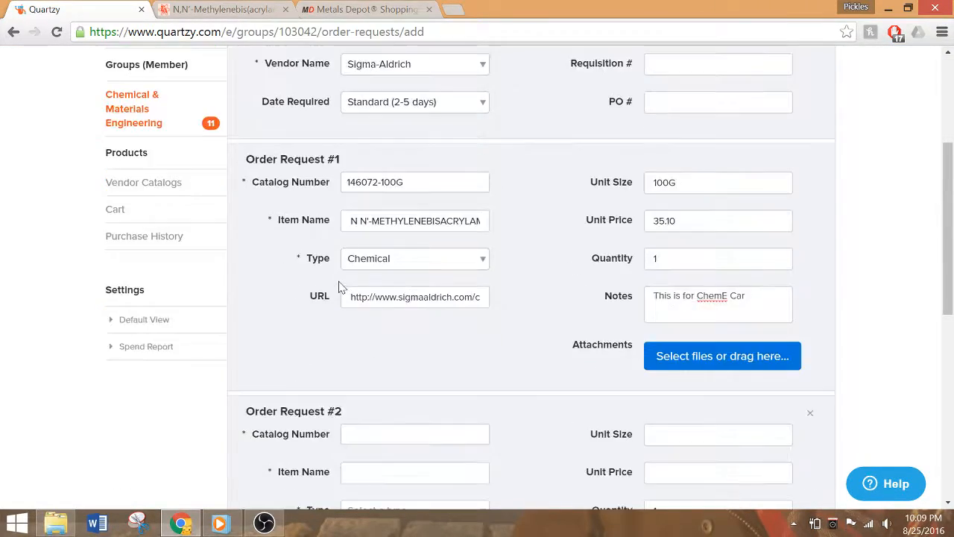
scroll(339, 287, "down", 6)
scroll(339, 287, "up", 10)
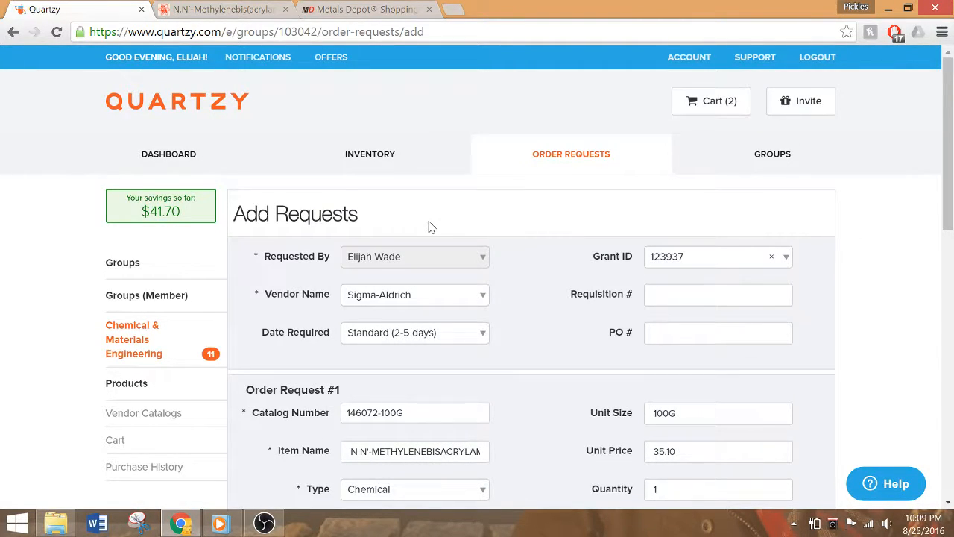
left_click(933, 9)
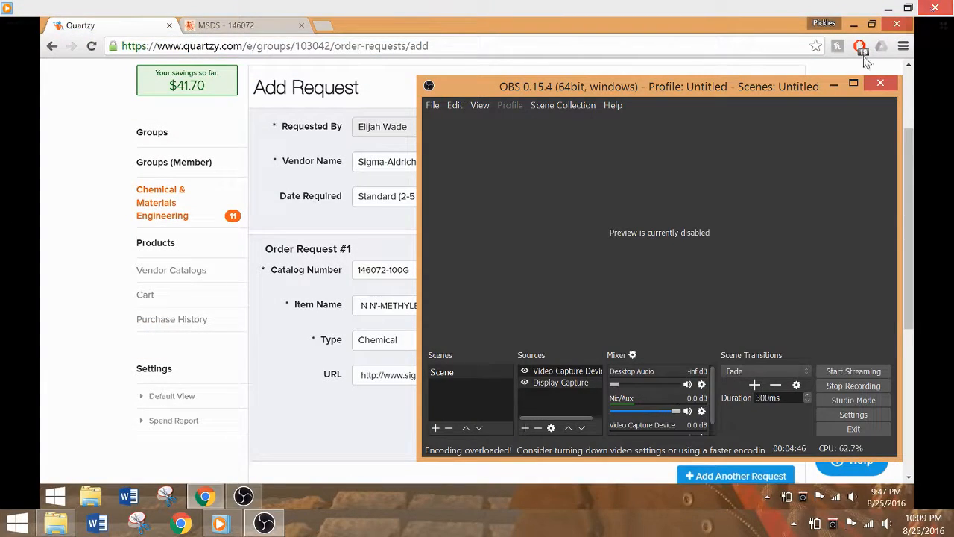